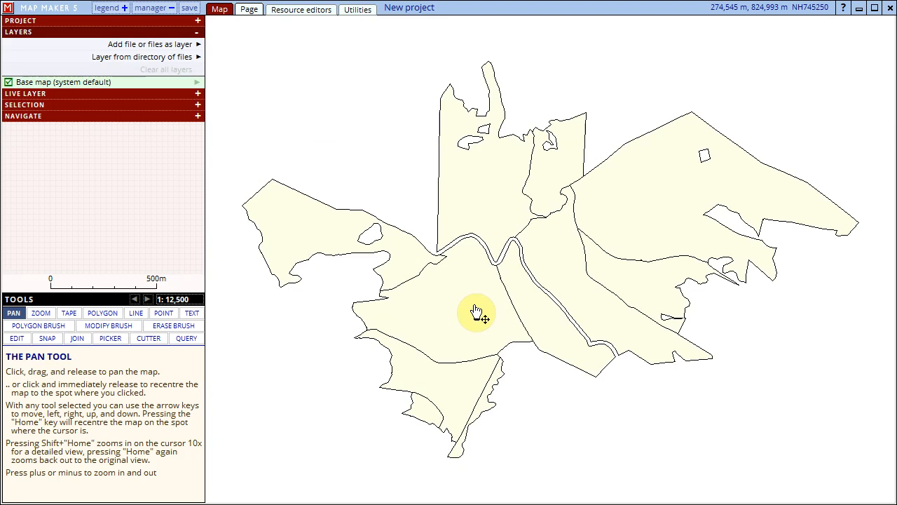
Apply the pre-defined woodland style to the central polygon south of the river and finish editing it.
left_click(16, 340)
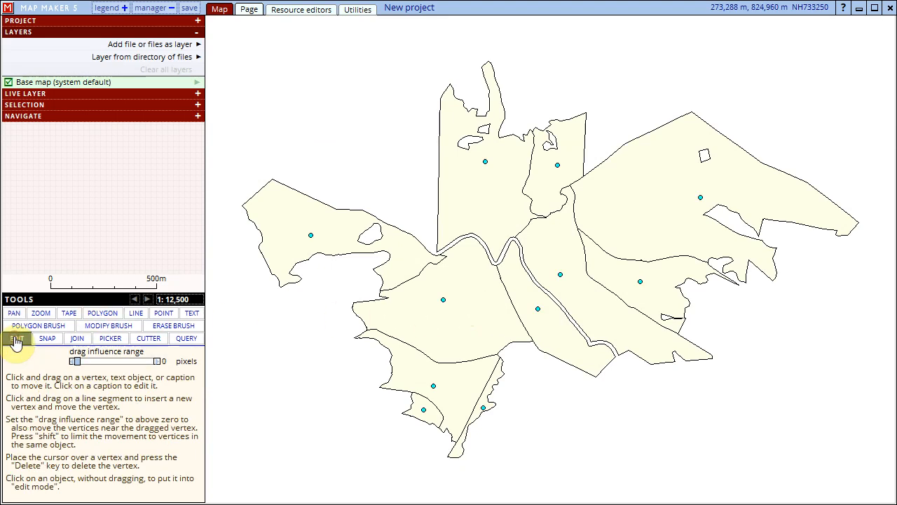
left_click(422, 320)
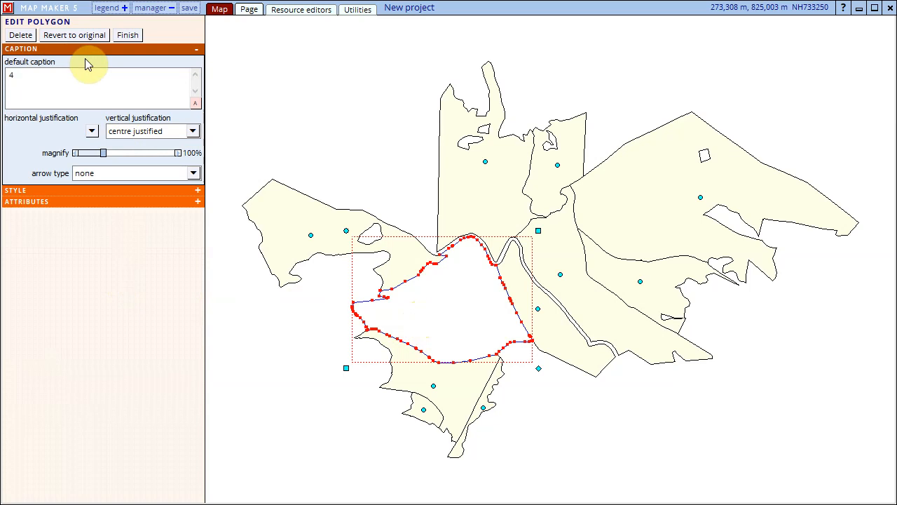
left_click(198, 191)
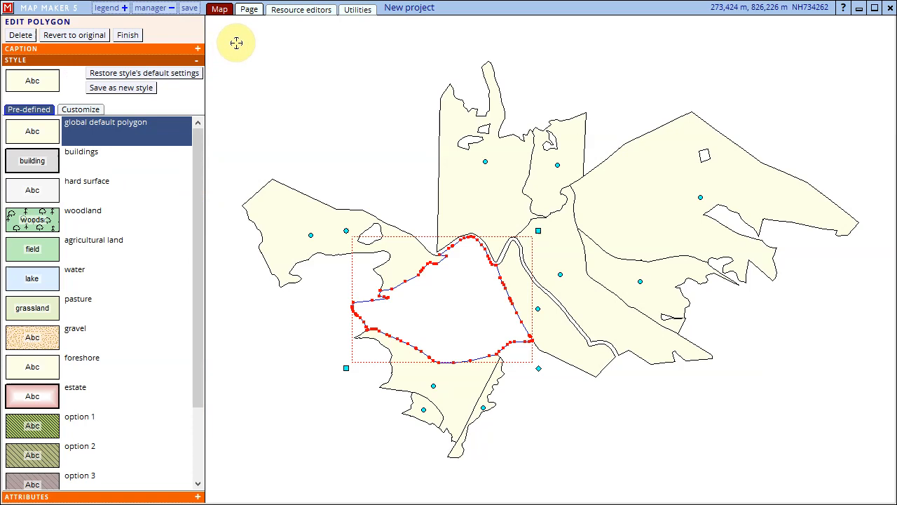
left_click(76, 220)
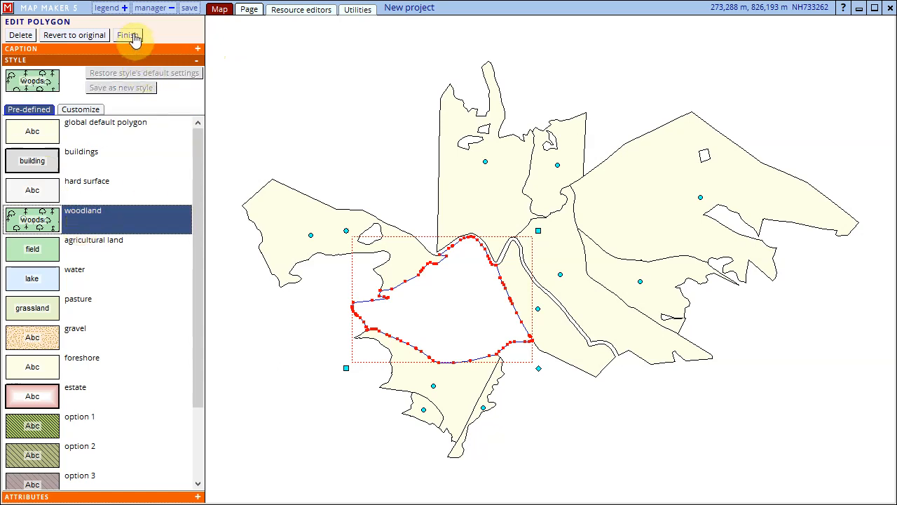
left_click(340, 102)
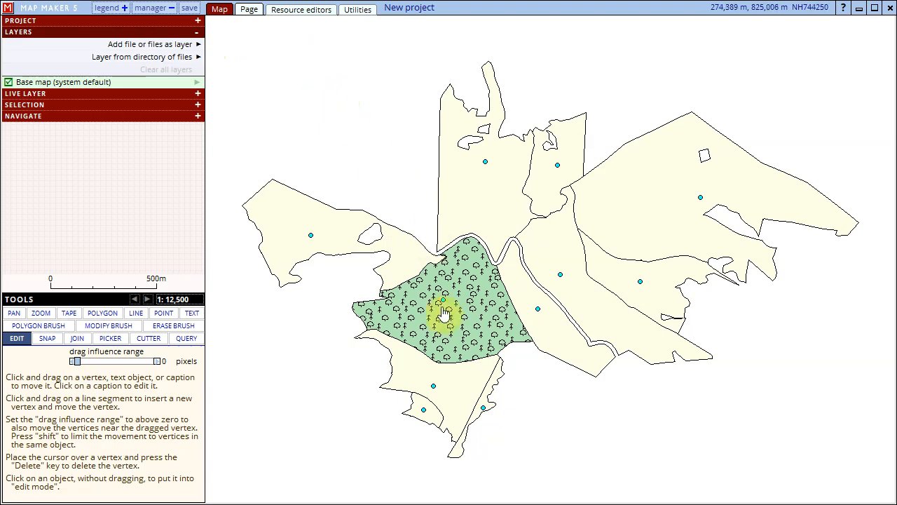
Reopen the woodland polygon for editing and customize its fill style to right sloping hatch.
left_click(452, 310)
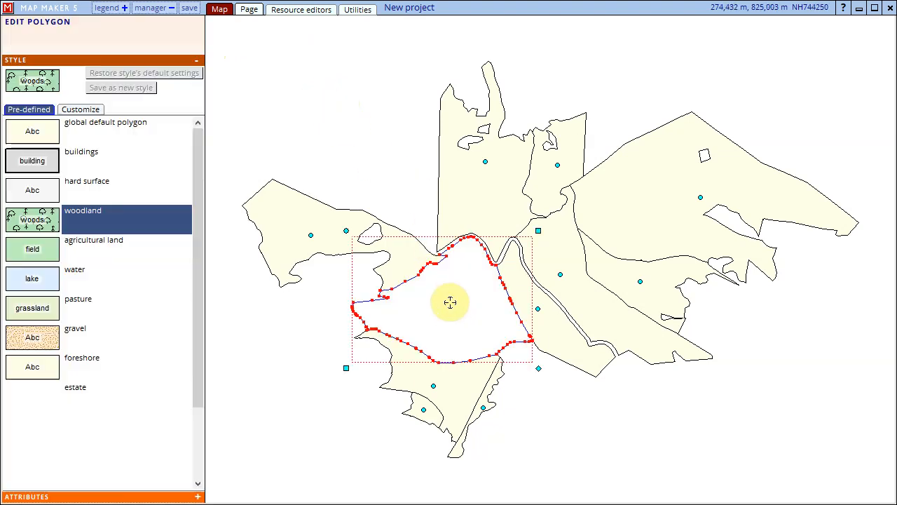
left_click(86, 110)
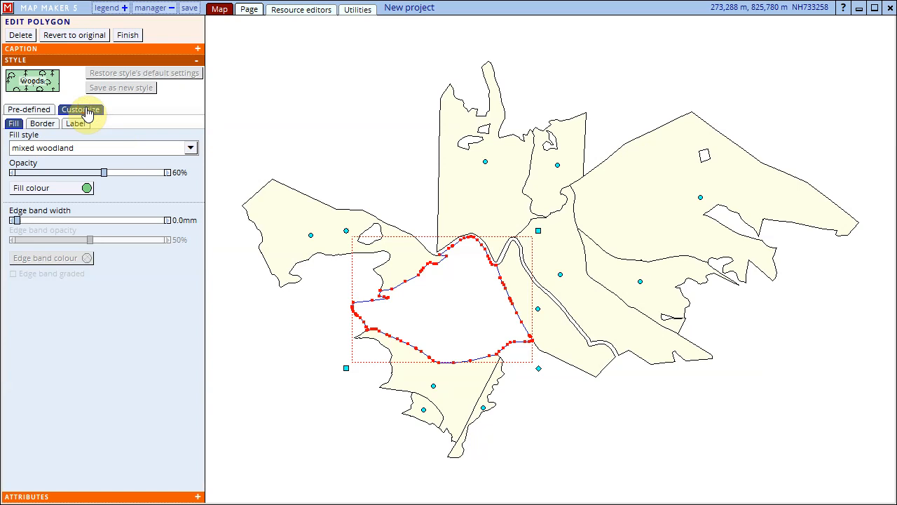
left_click(190, 152)
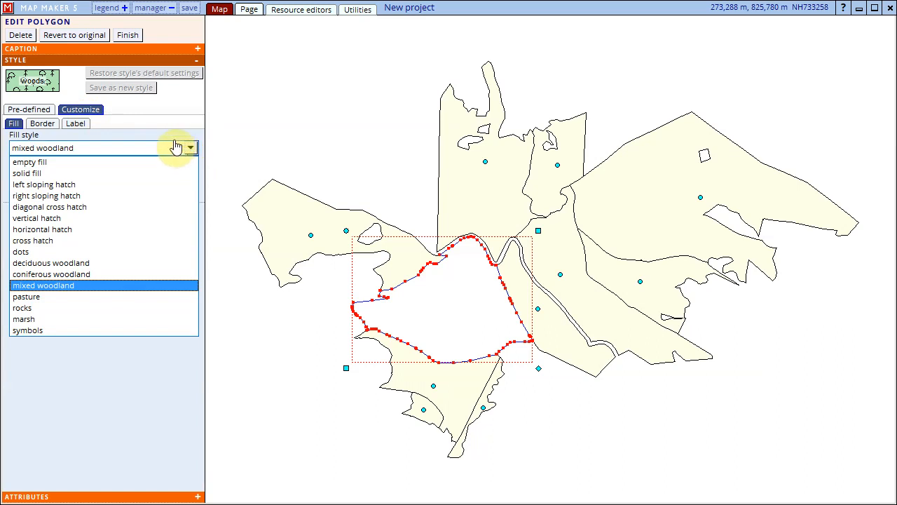
left_click(93, 196)
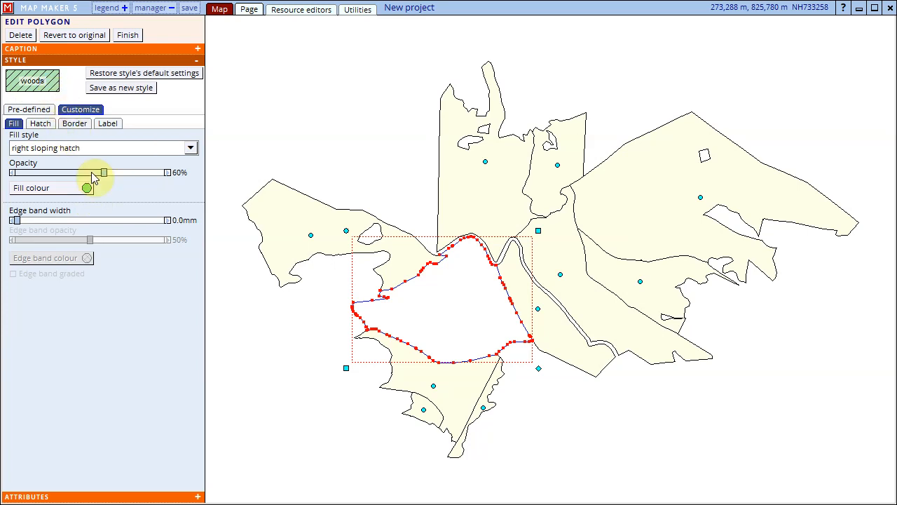
Set the polygon's fill colour to light green 83FFB4 and its fill opacity to 46%.
left_click(67, 192)
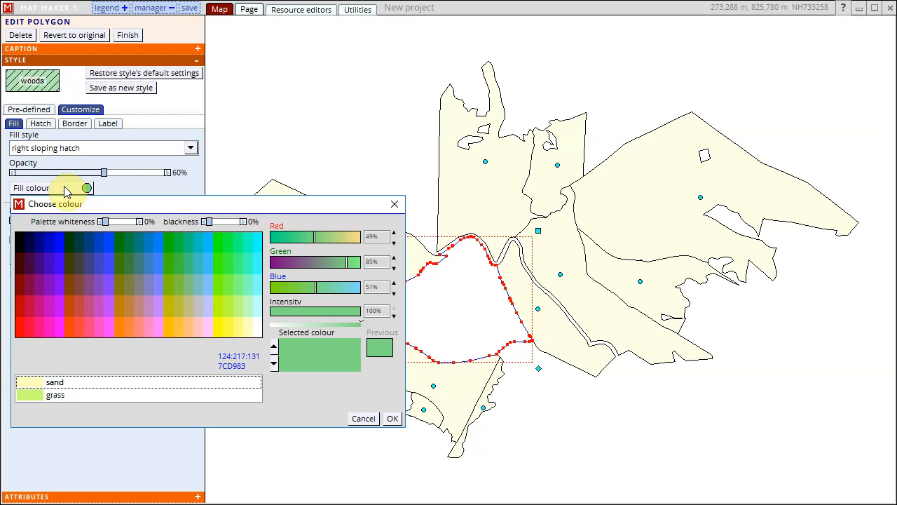
left_click(239, 263)
left_click(330, 311)
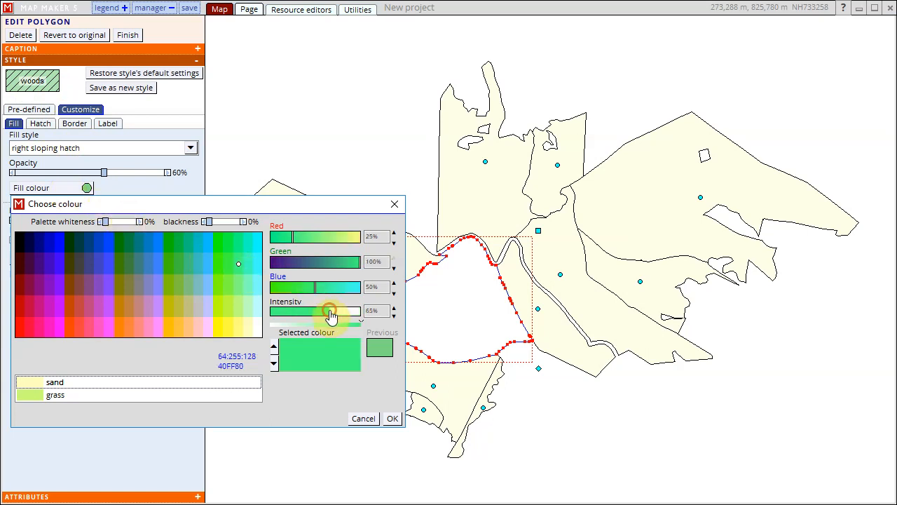
left_click(319, 287)
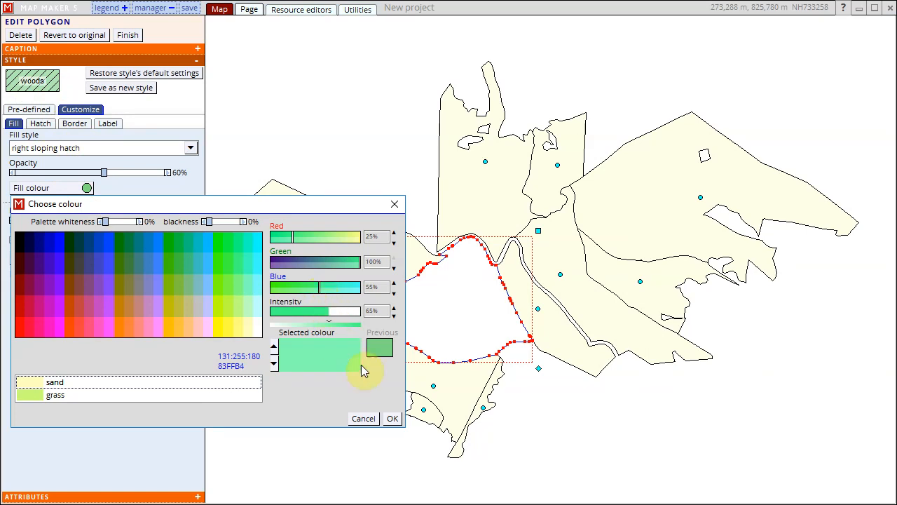
left_click(392, 419)
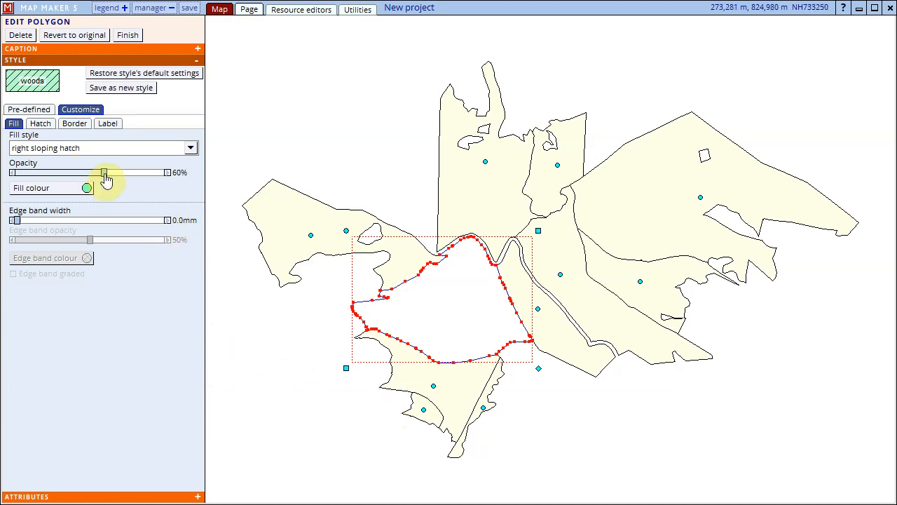
left_click_drag(103, 173, 85, 179)
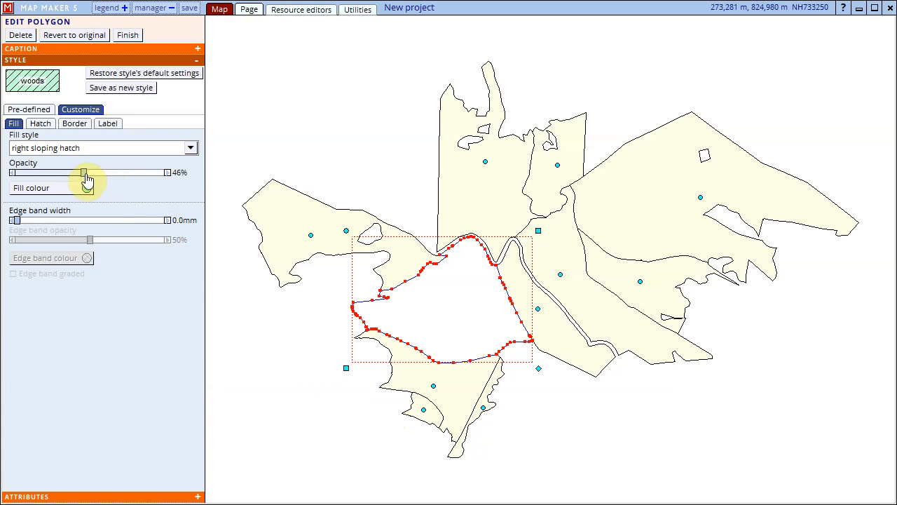
Make the first hatch line dashed and dark red, with a width of 0.65 mm and a spacing of 1.9 mm.
left_click(38, 125)
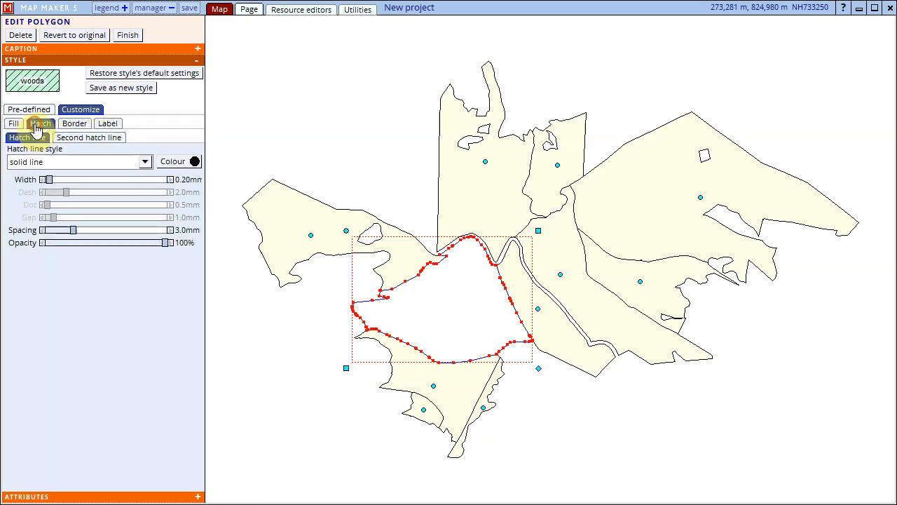
left_click(146, 163)
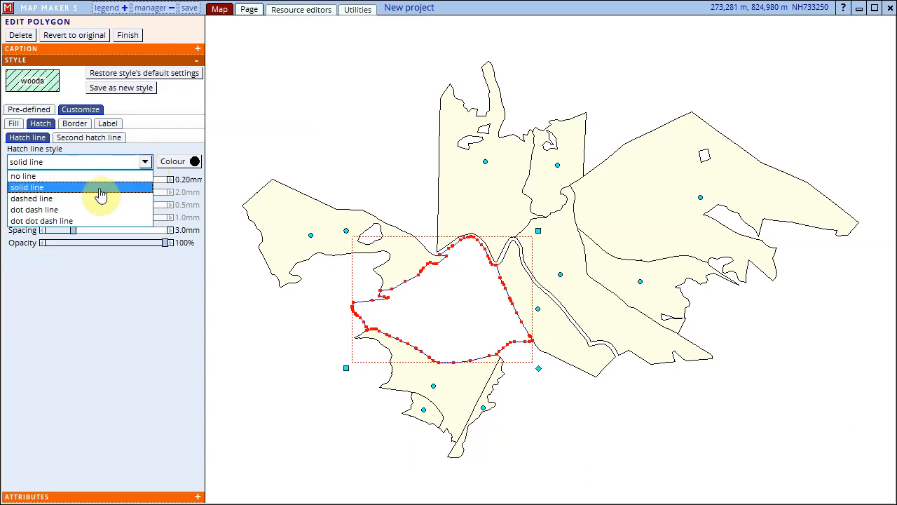
left_click(100, 200)
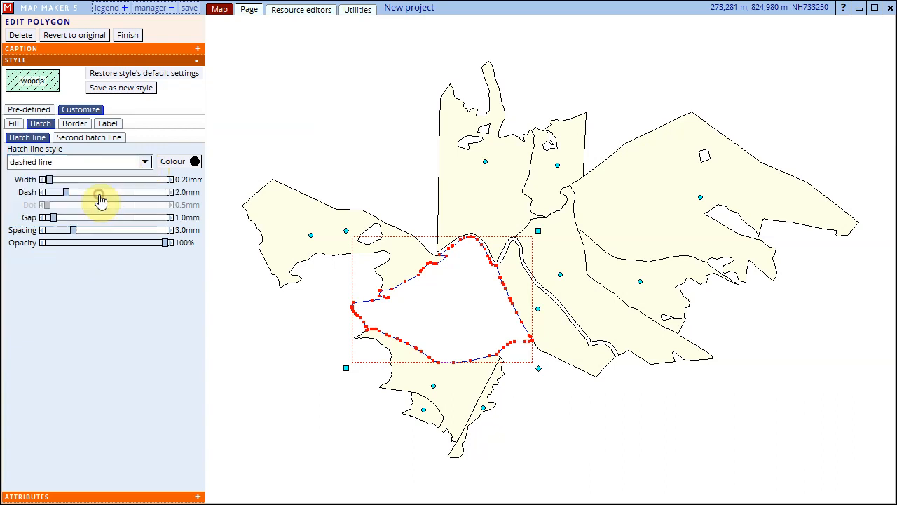
left_click(175, 162)
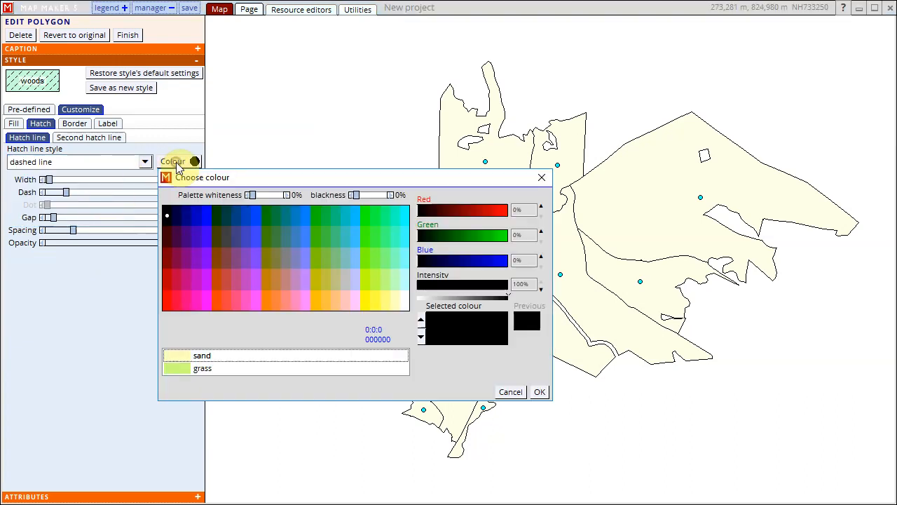
left_click(169, 260)
left_click(539, 392)
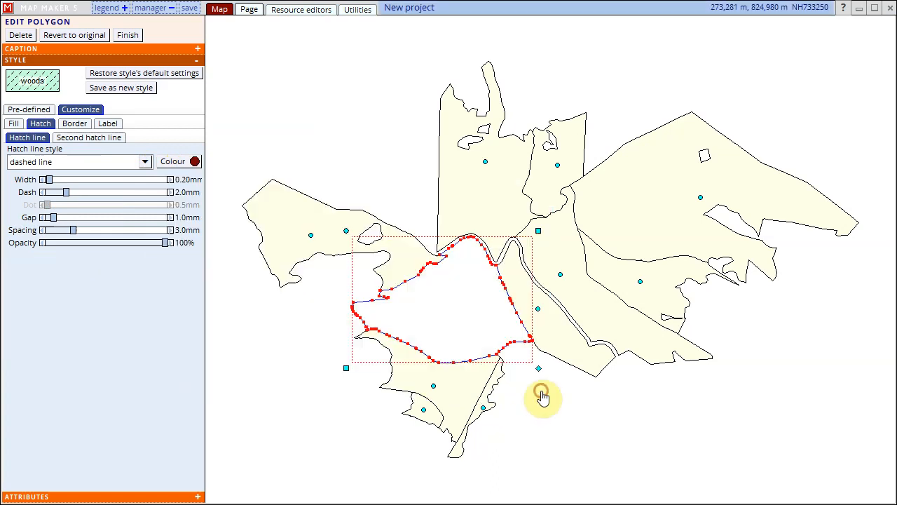
left_click(62, 182)
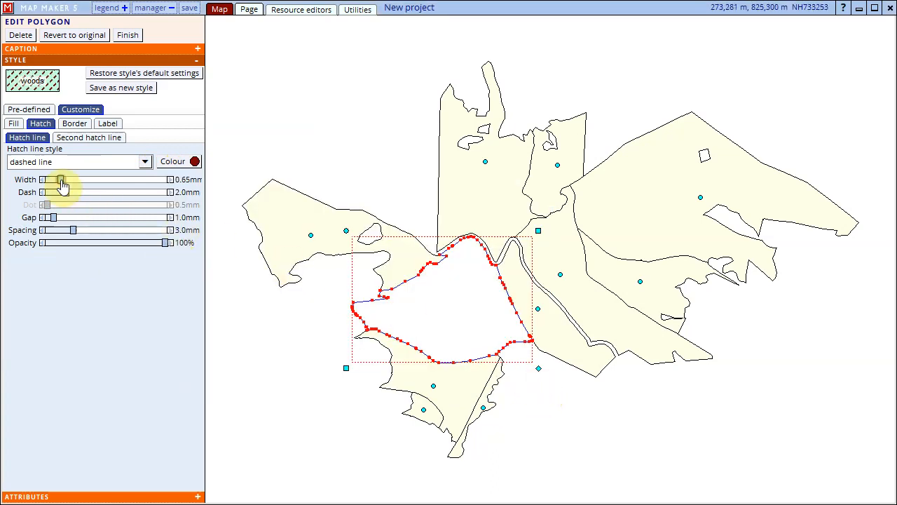
left_click_drag(72, 230, 61, 235)
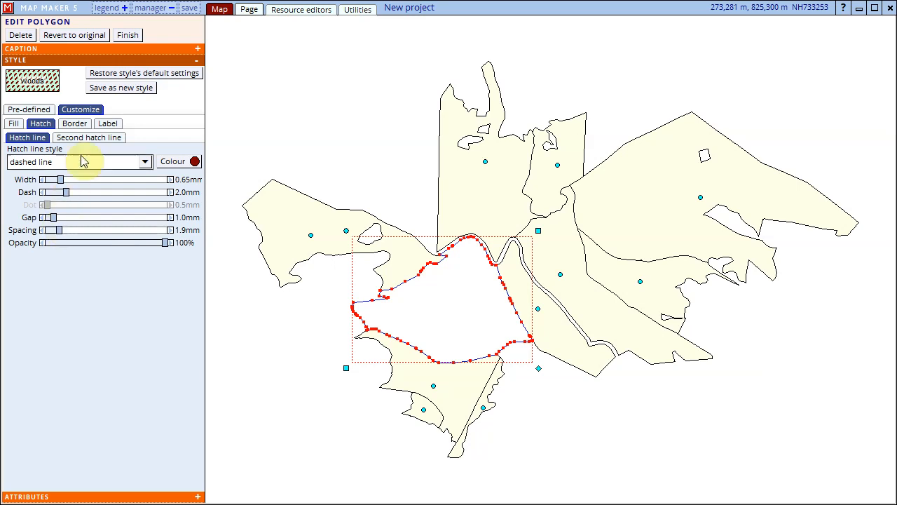
Add a solid second hatch line to the fill with a spacing of 1.7 mm.
left_click(94, 139)
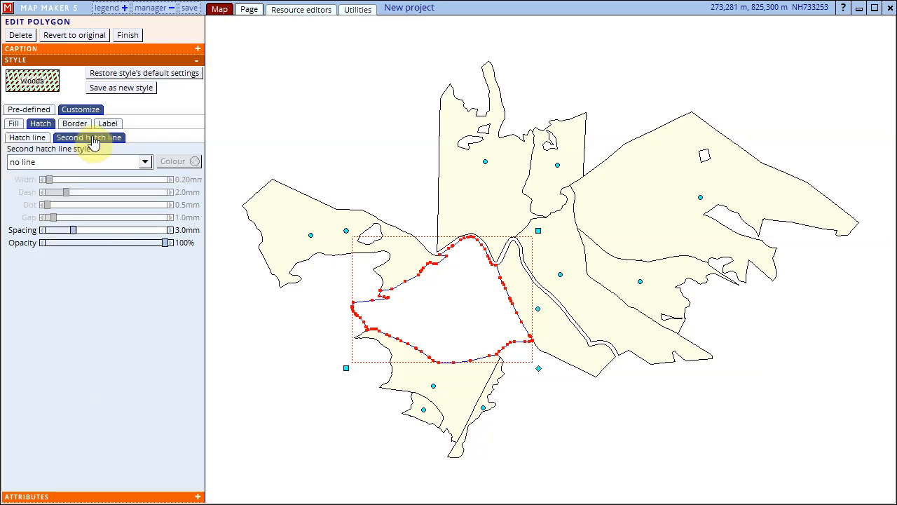
left_click(146, 162)
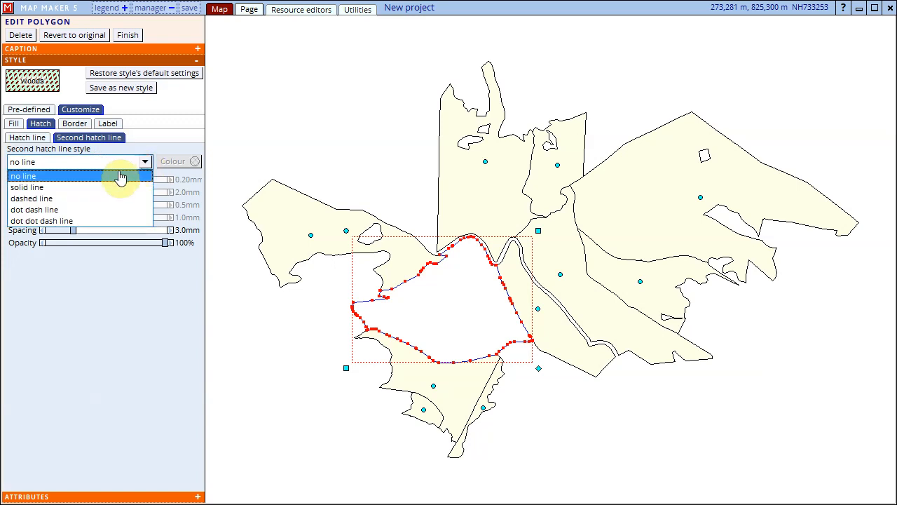
left_click(96, 187)
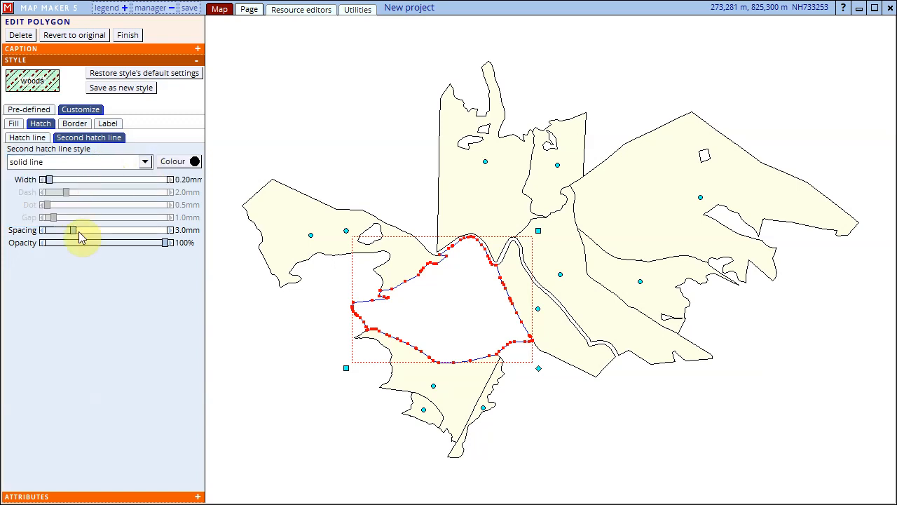
left_click(57, 232)
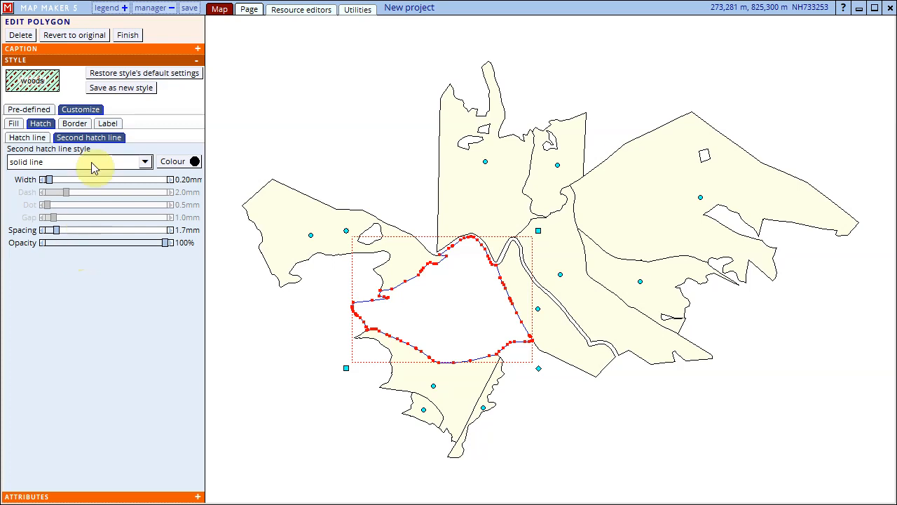
Give the polygon a red FF0000 border 0.75 mm wide, with 0.7 mm extra width for its background line.
left_click(75, 124)
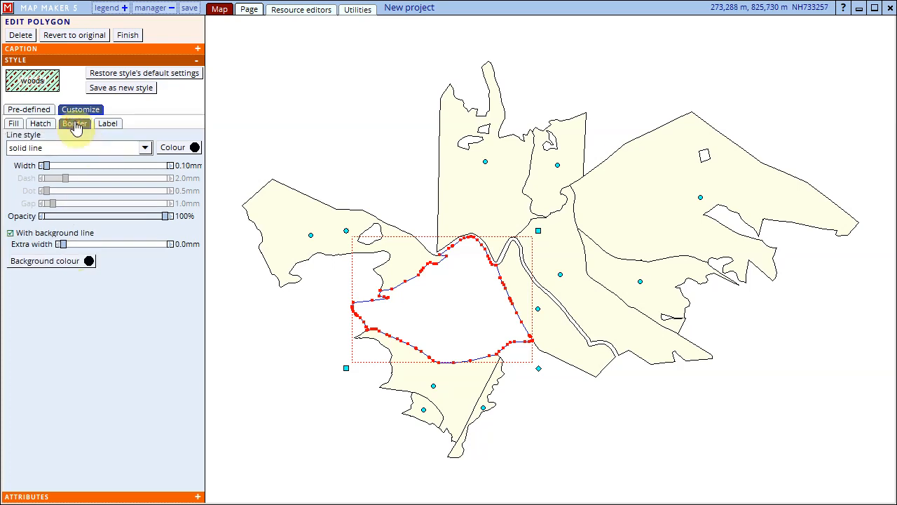
left_click(171, 149)
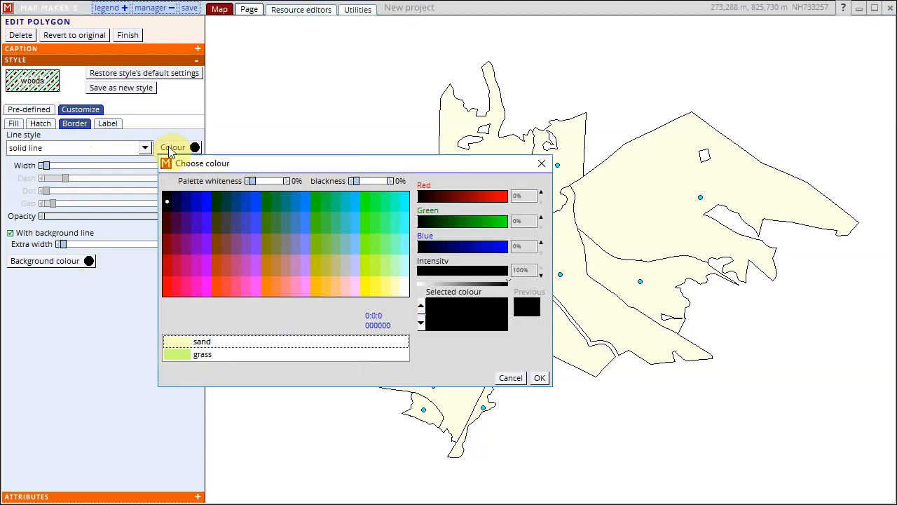
left_click(168, 288)
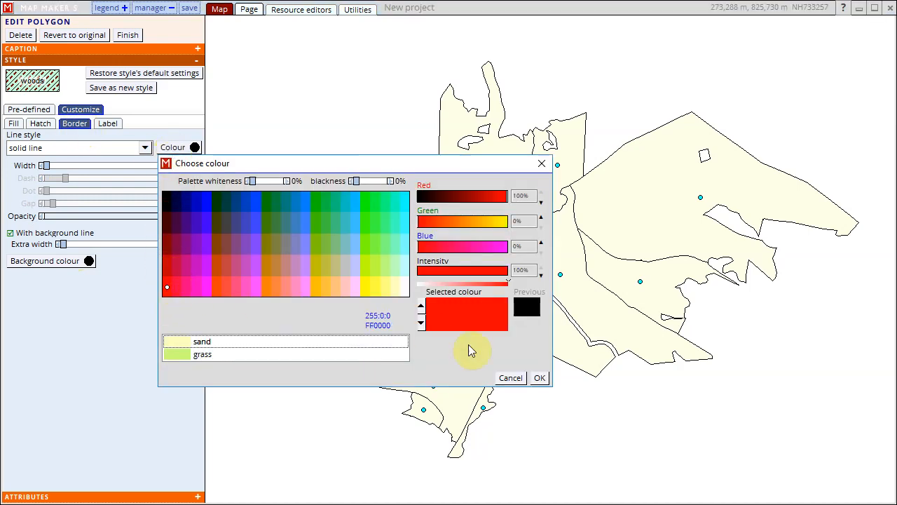
left_click(540, 378)
left_click(63, 167)
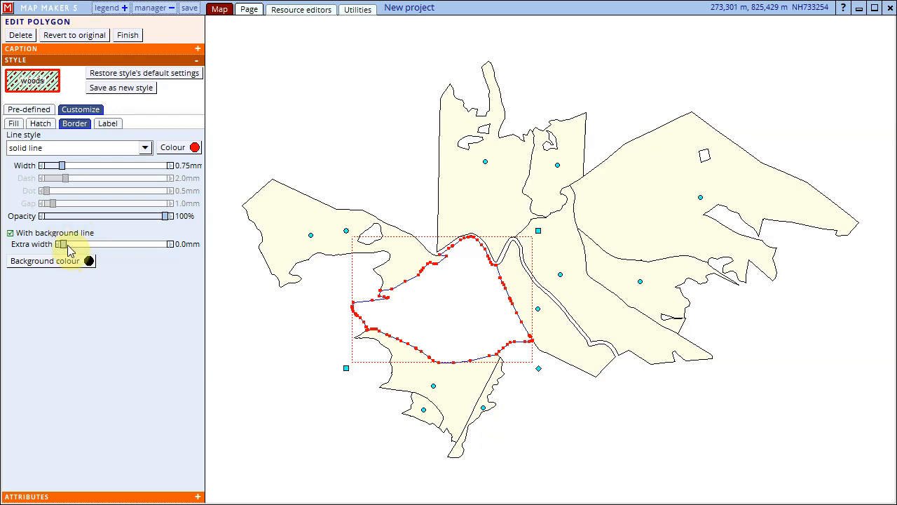
left_click_drag(64, 245, 79, 247)
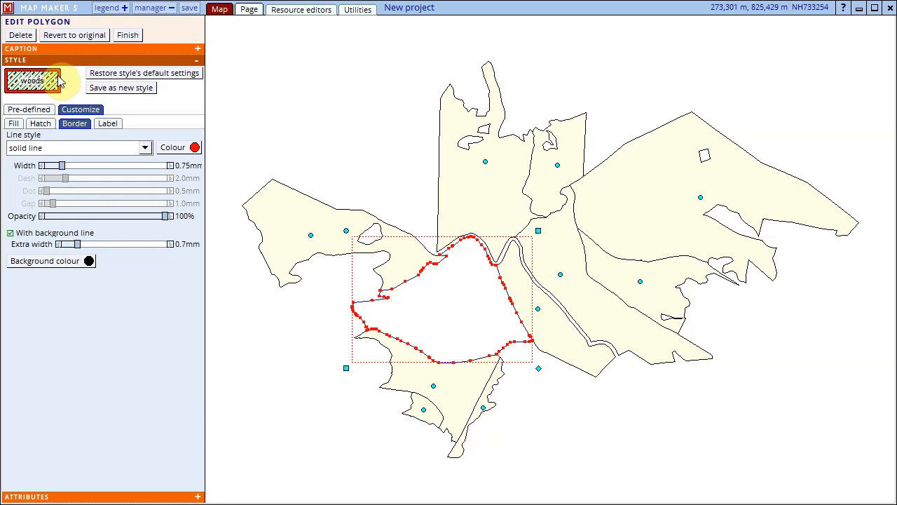
Change the border to a dashed line and set the background line's extra width to 0.0 mm.
left_click(144, 147)
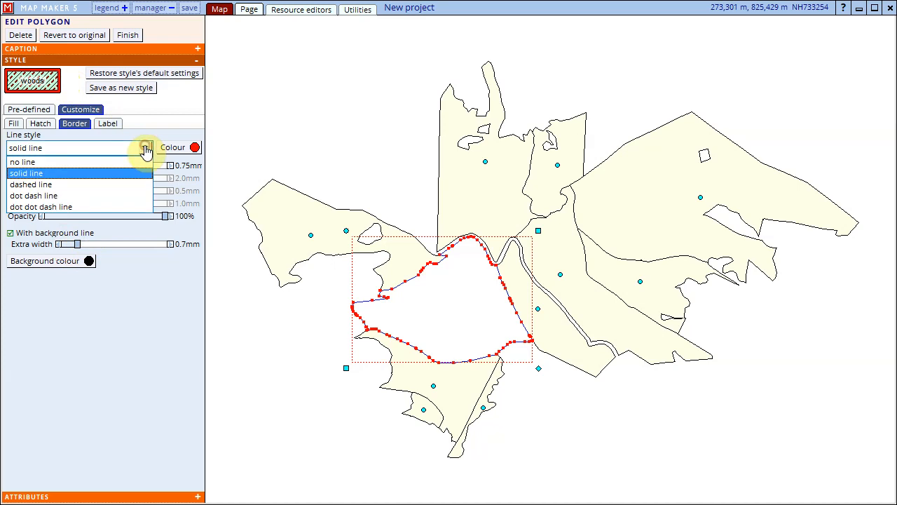
left_click(77, 184)
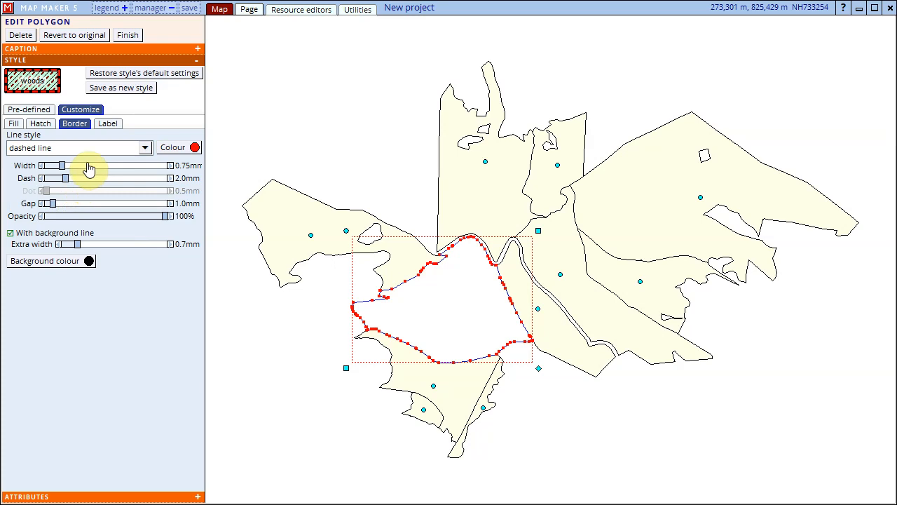
left_click_drag(77, 246, 62, 248)
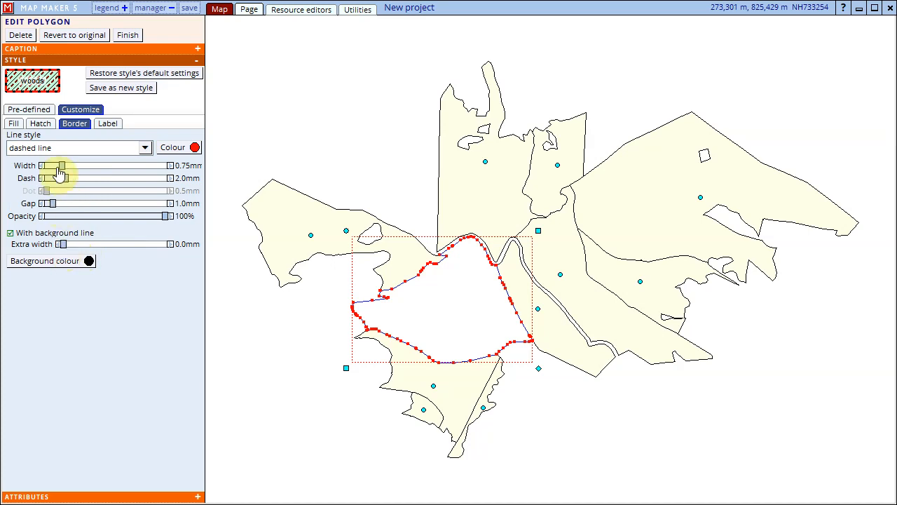
Add an edge band 2.0 mm wide to the polygon's fill.
left_click(11, 124)
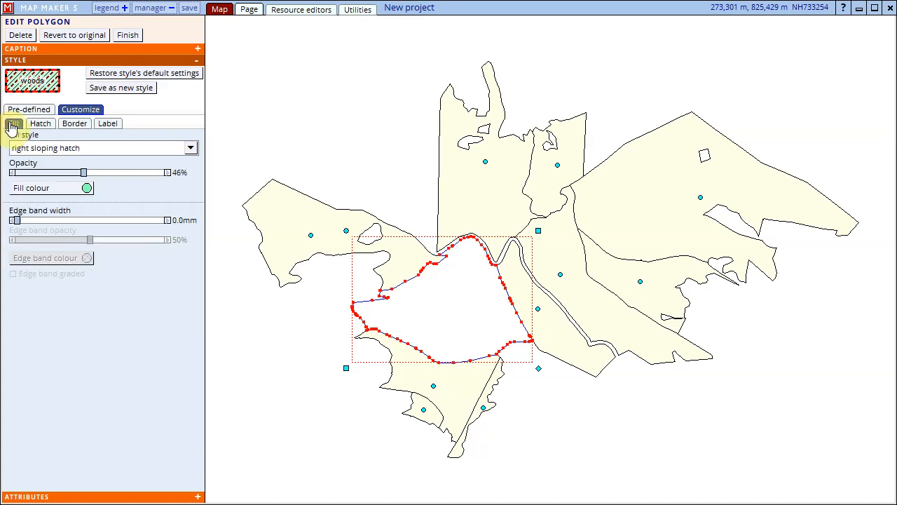
left_click(22, 220)
left_click_drag(23, 222, 32, 222)
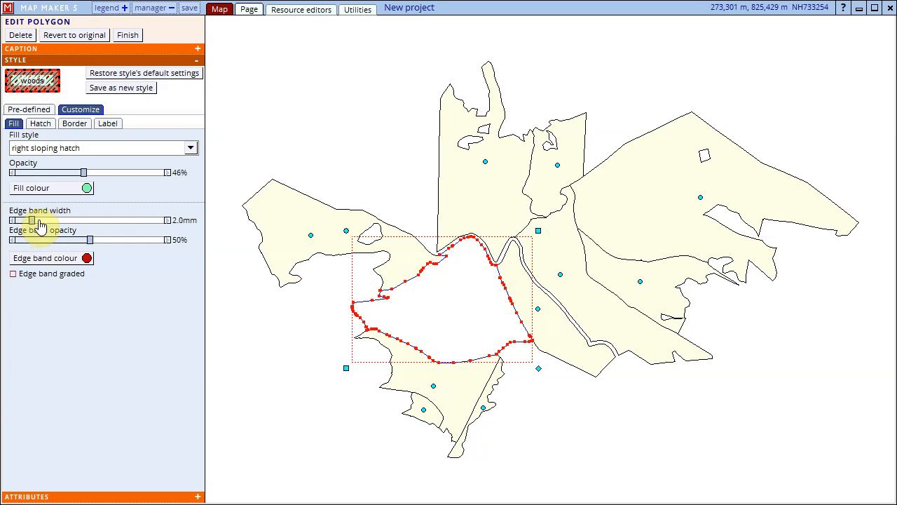
Make the polygon's edge band graded and save the customized style as a new style named "my new style".
left_click(14, 274)
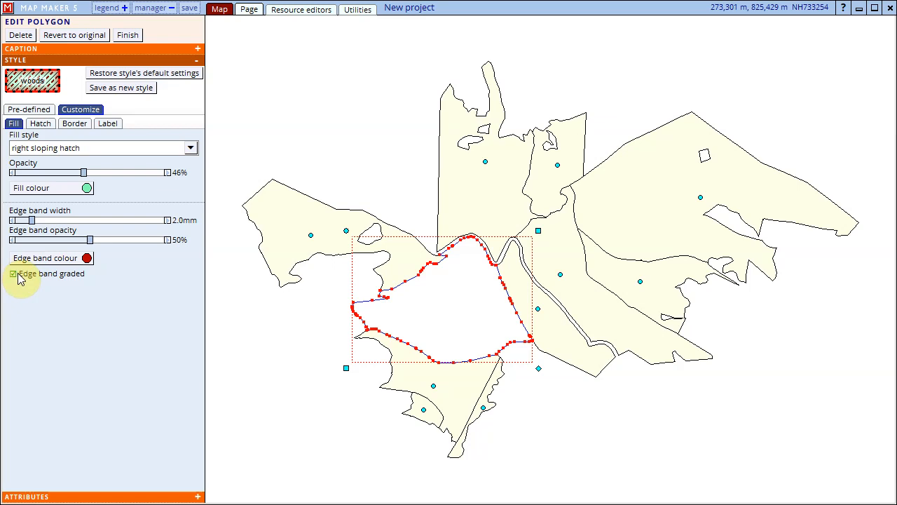
left_click(137, 90)
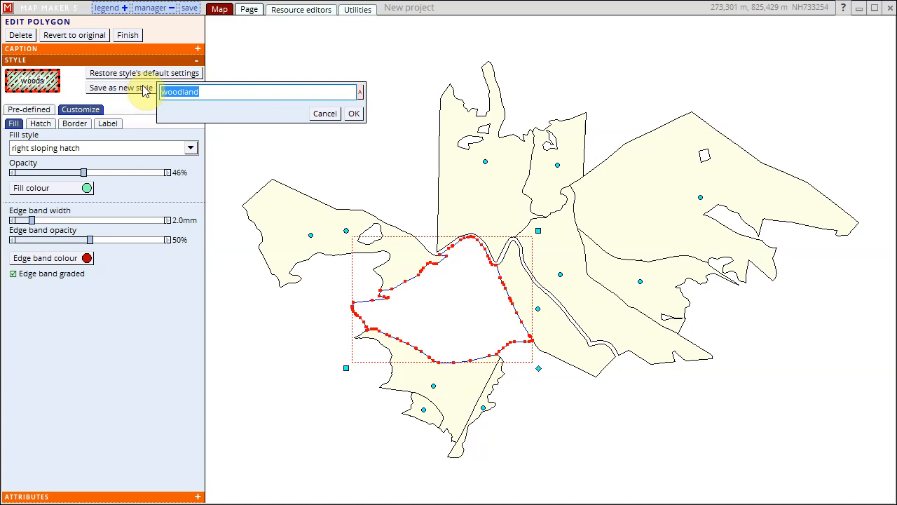
type("my new style")
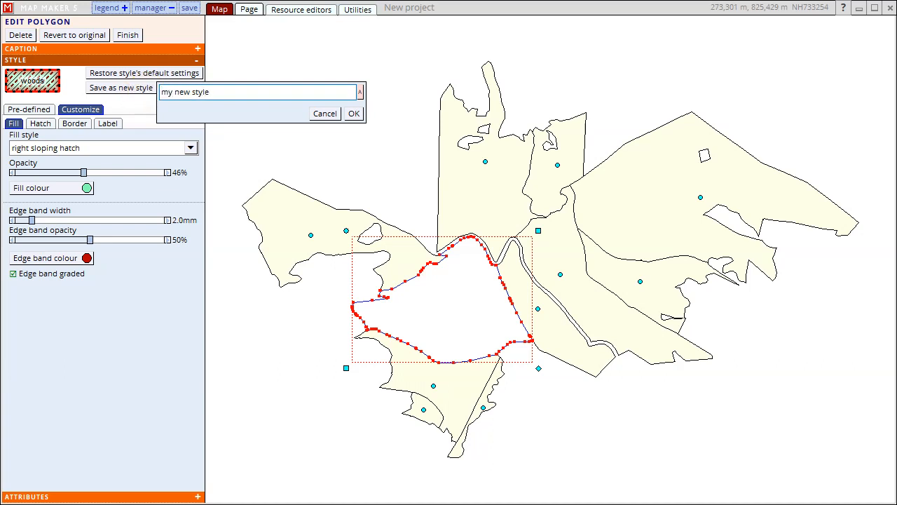
left_click(354, 114)
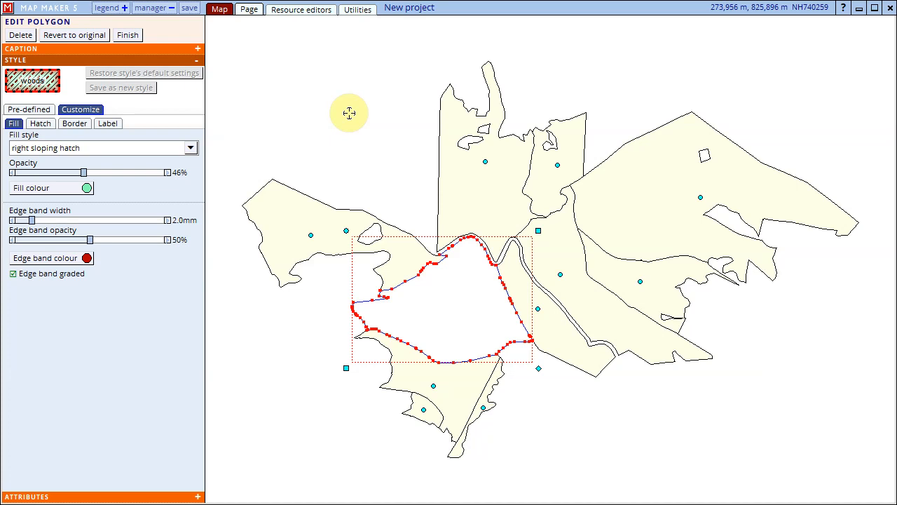
left_click(366, 151)
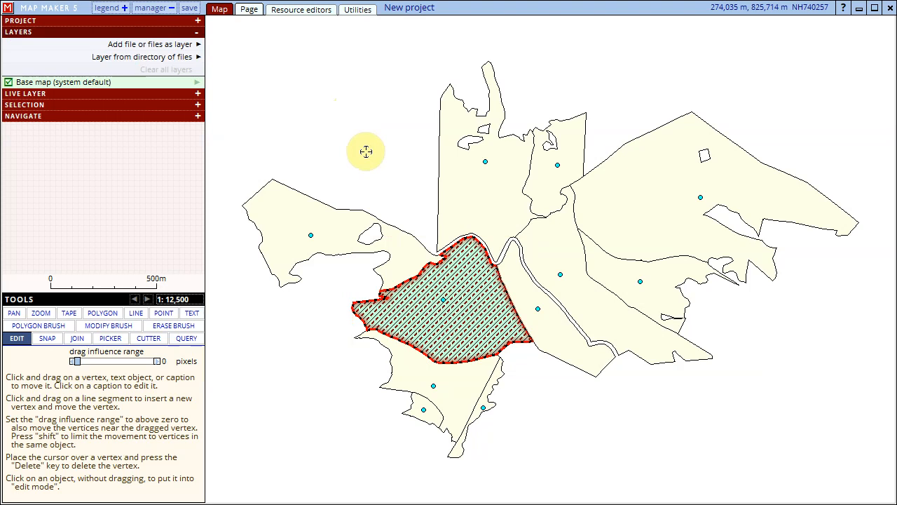
Copy the hatched polygon's style definition with the Picker to the two polygons east of the double-line track.
left_click(111, 340)
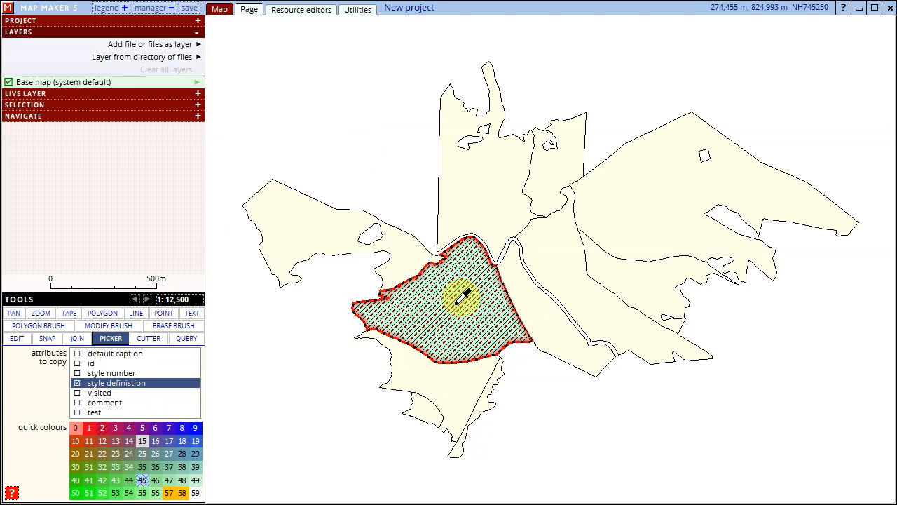
left_click(634, 287)
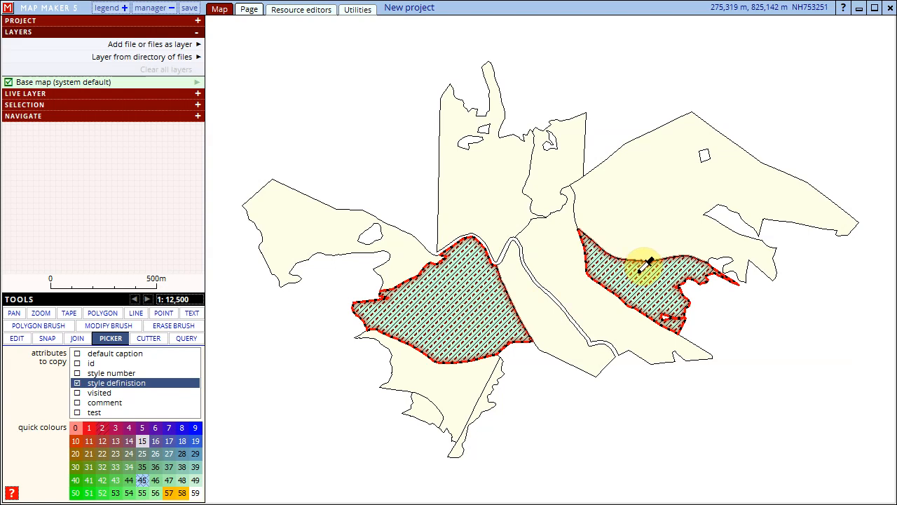
left_click(600, 318)
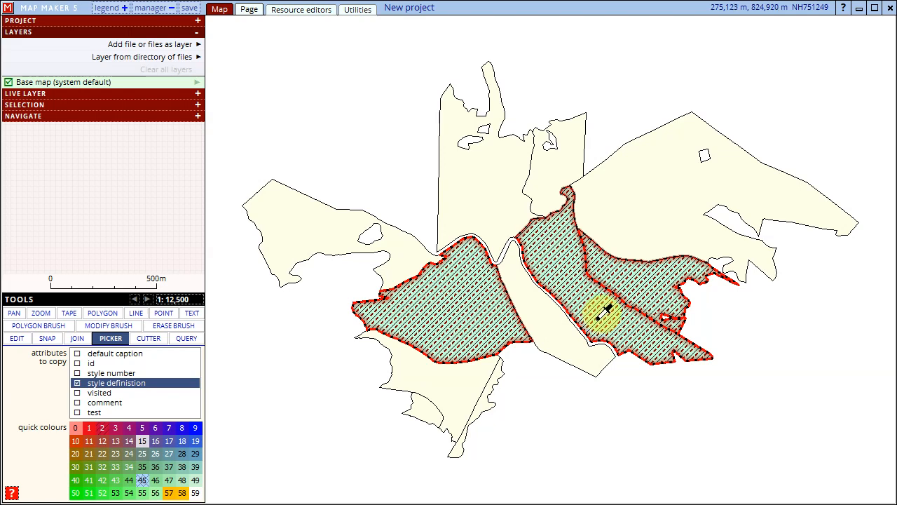
Apply the legend's gravel style to the polygon south of the hatched one and to the narrow polygon east of it.
left_click(111, 11)
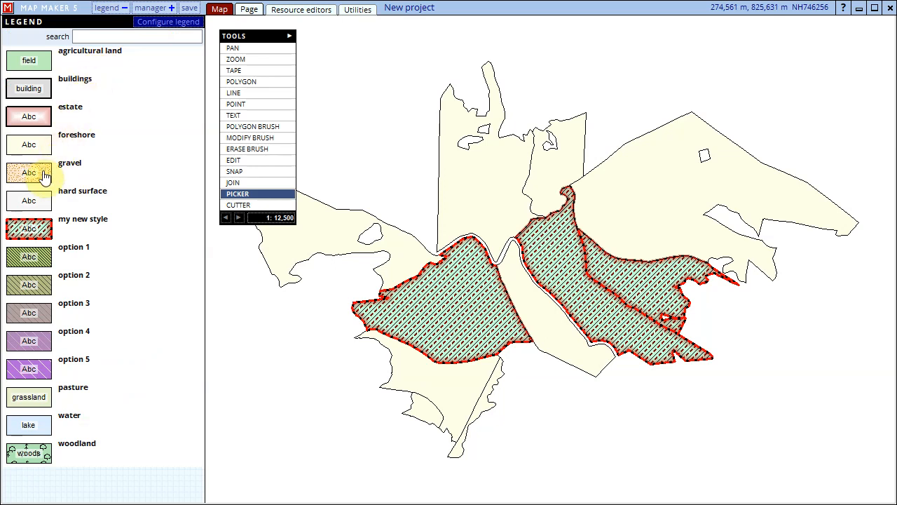
left_click_drag(44, 173, 414, 359)
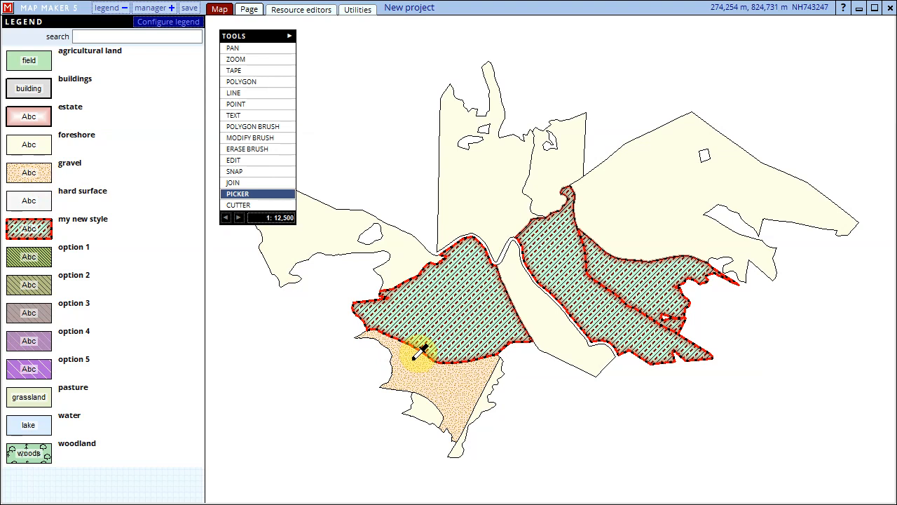
left_click(543, 317)
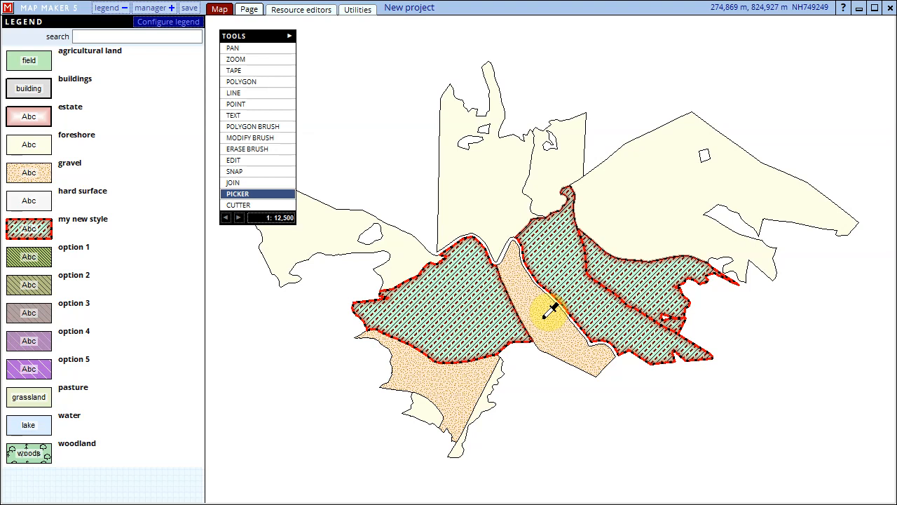
Import the current system style set into the project's own styles.
left_click(156, 9)
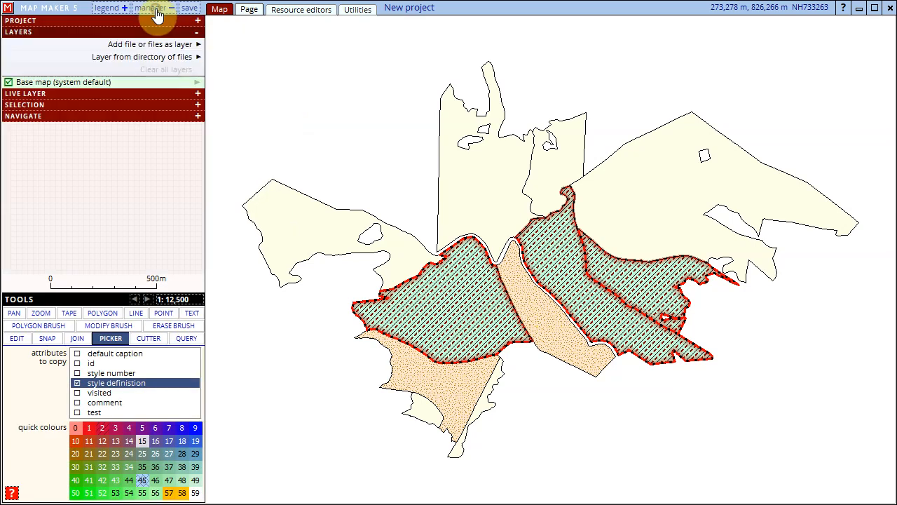
left_click(198, 21)
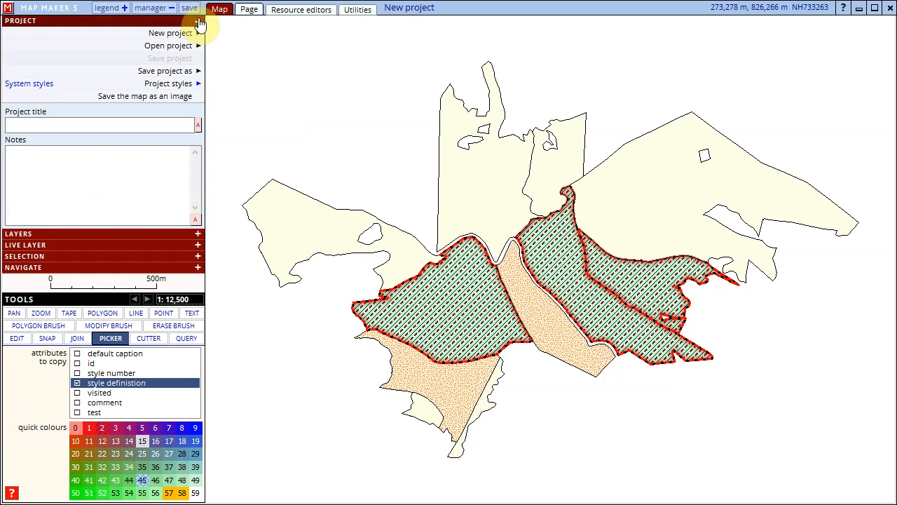
left_click(151, 84)
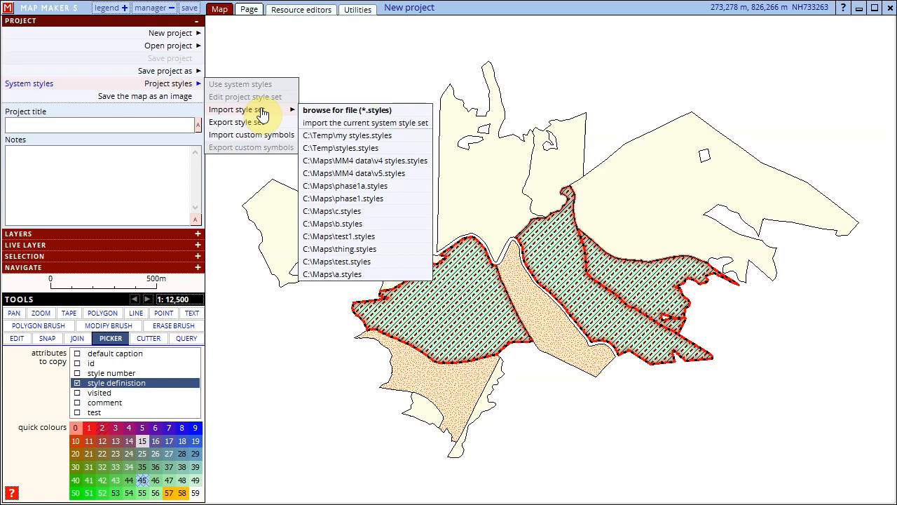
left_click(351, 125)
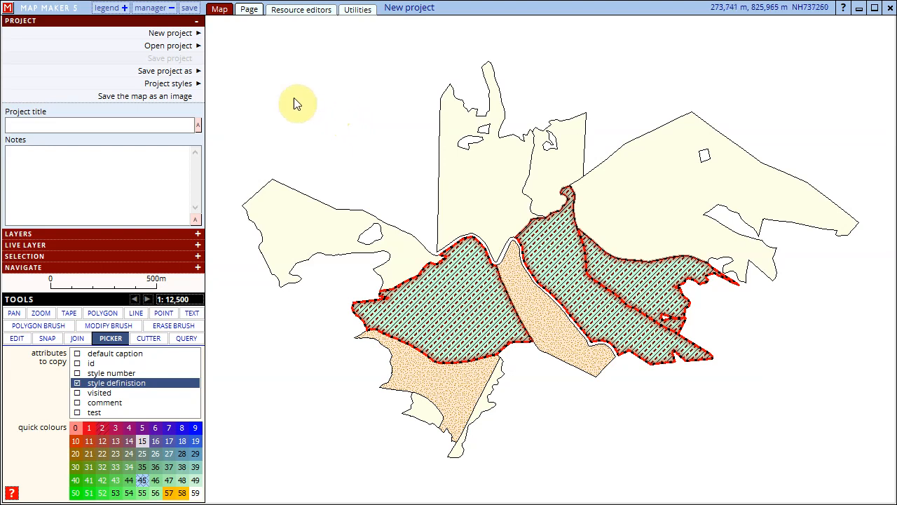
Open the project style set for editing and look through its polygon, line, point and text styles.
left_click(199, 85)
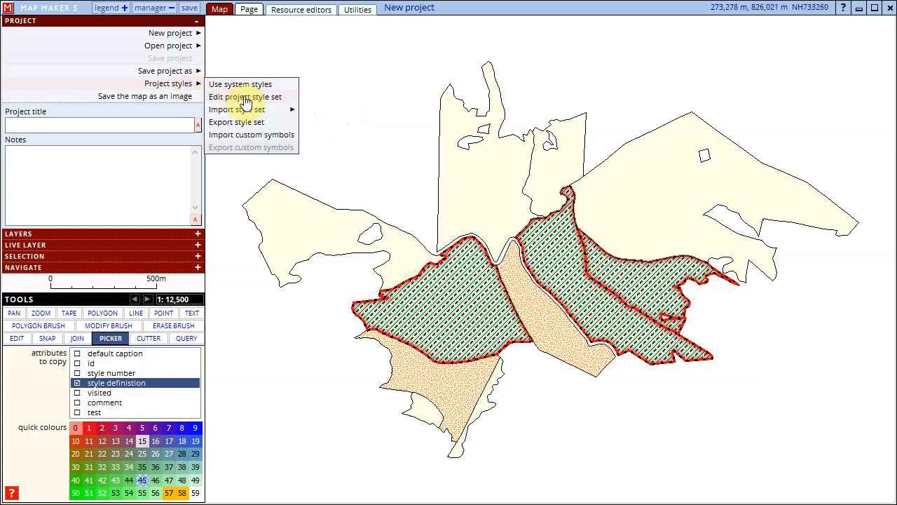
left_click(238, 96)
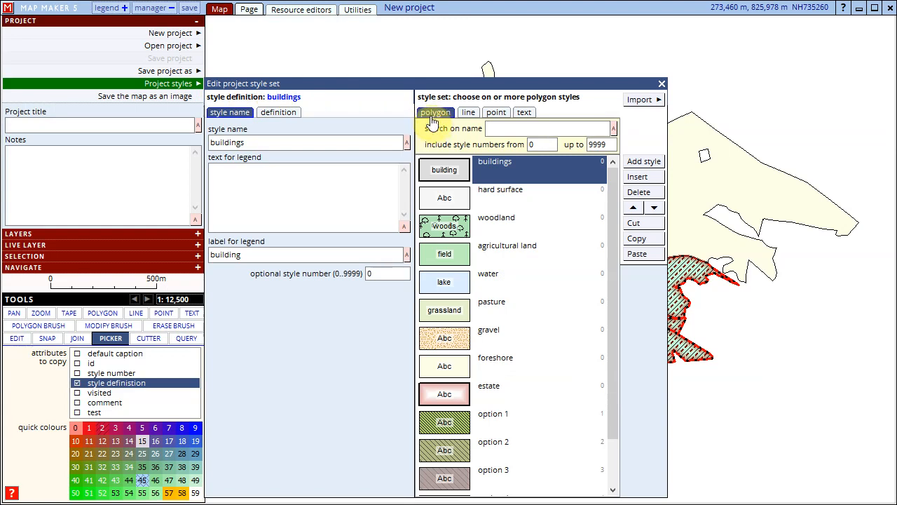
left_click(466, 113)
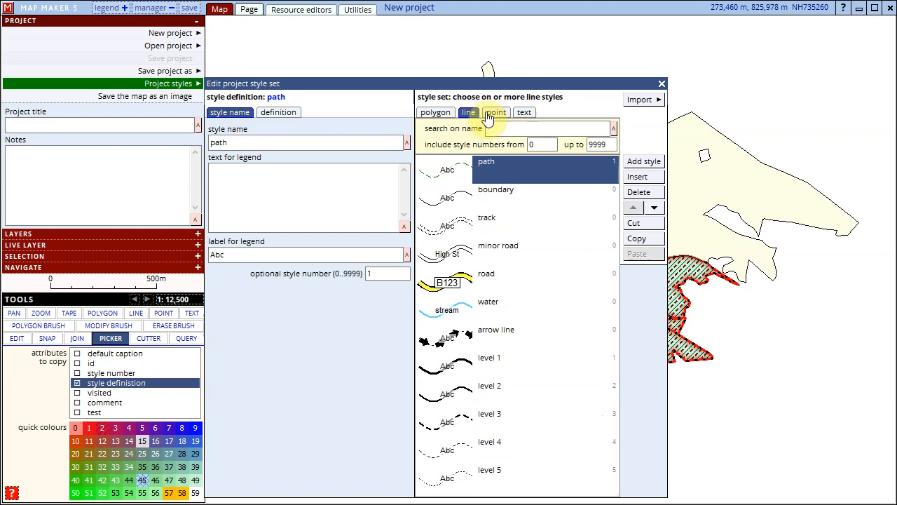
left_click(495, 114)
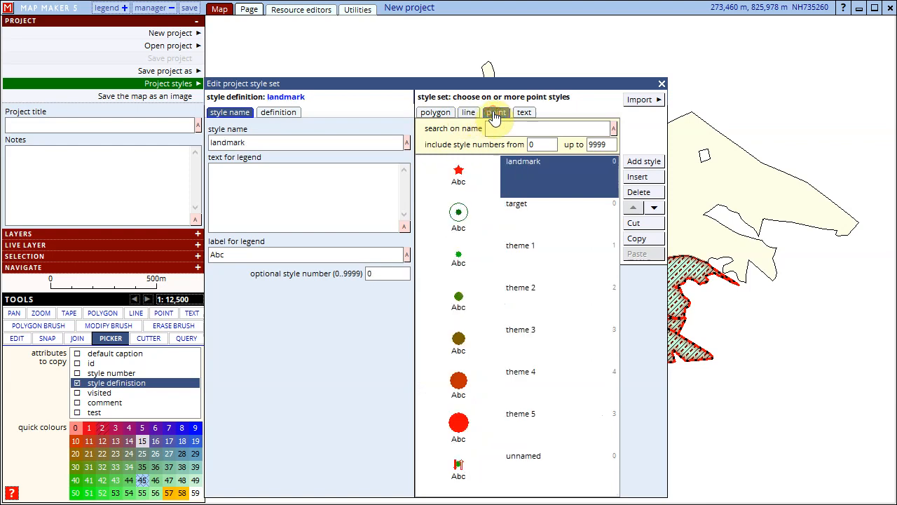
left_click(531, 114)
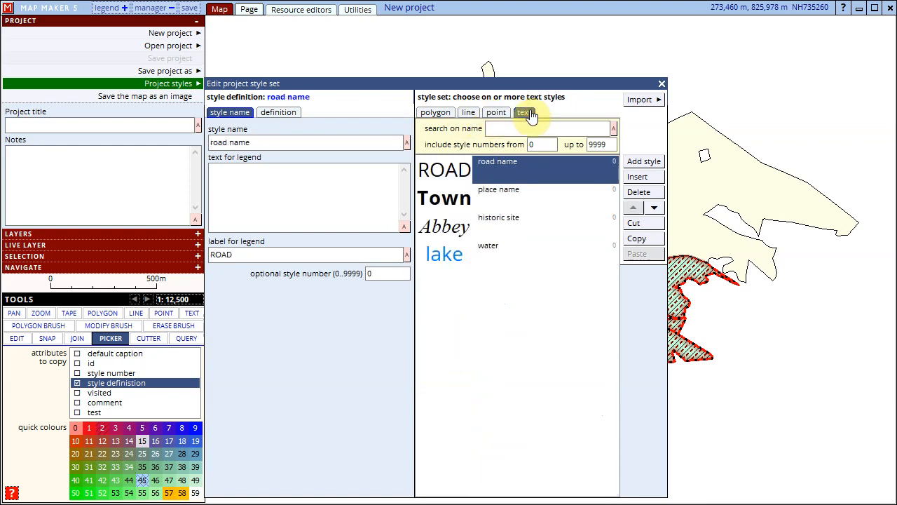
left_click(436, 115)
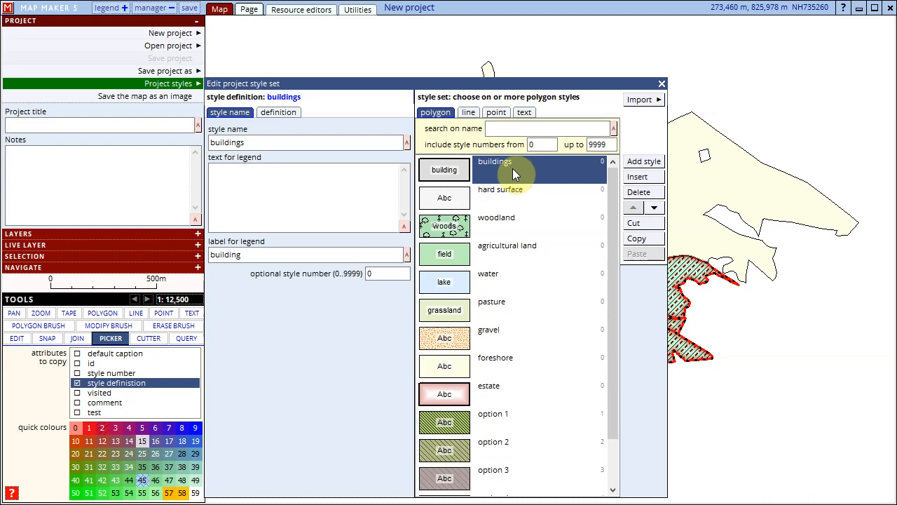
Rename the buildings polygon style to "new buildings", with the legend text "my new constructions" and style number 4.
left_click(211, 143)
type("new")
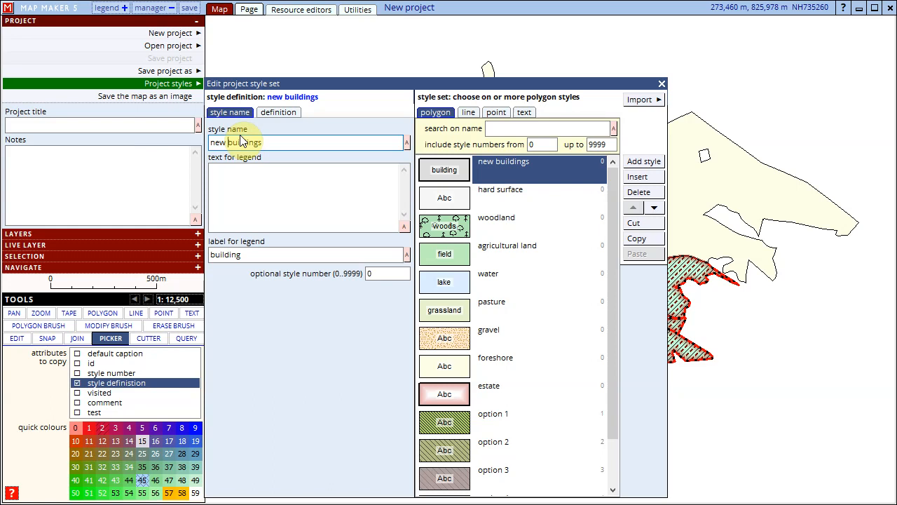
left_click(232, 175)
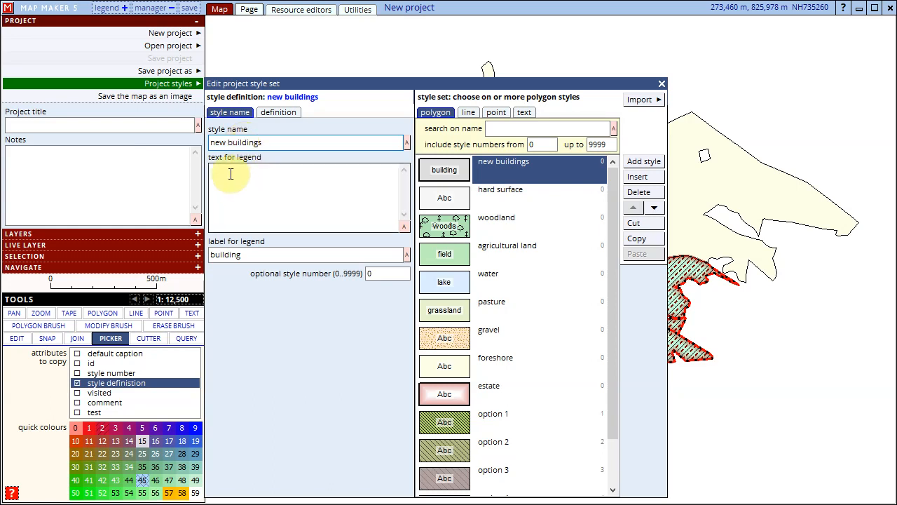
type("my")
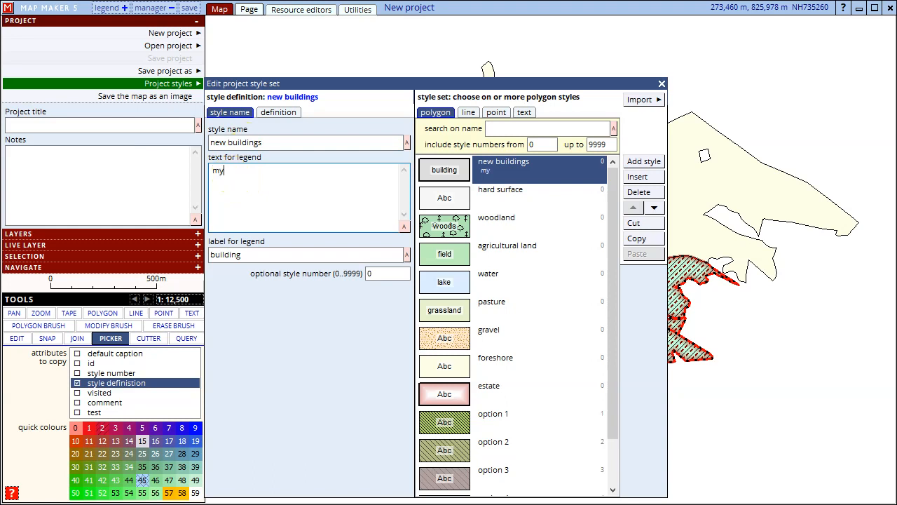
type(" new cons")
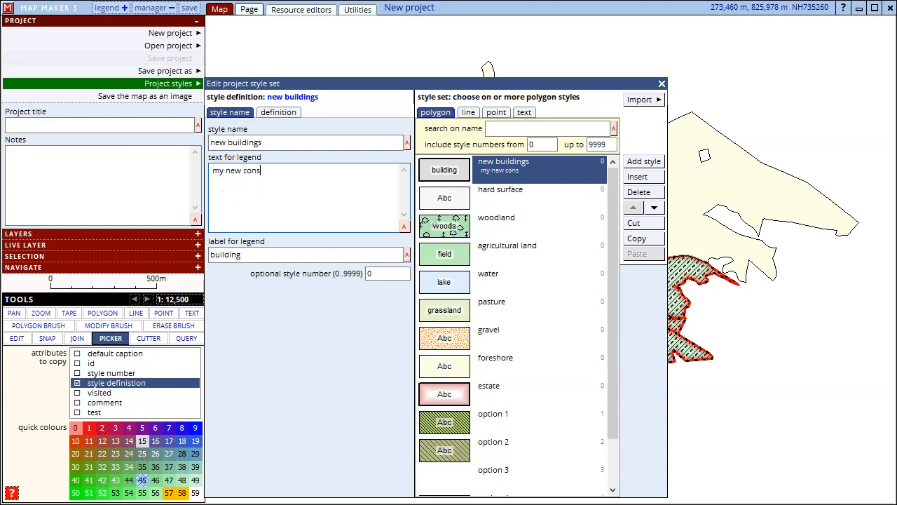
type("tructions")
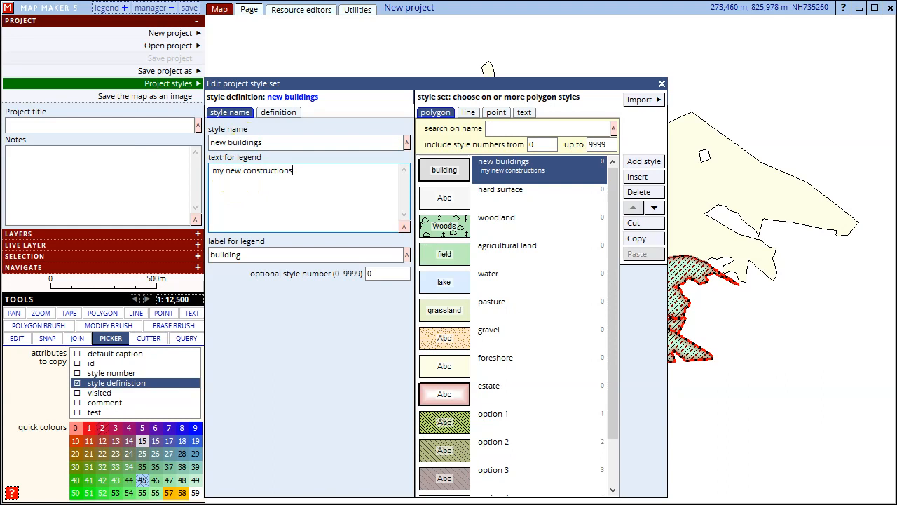
left_click(375, 277)
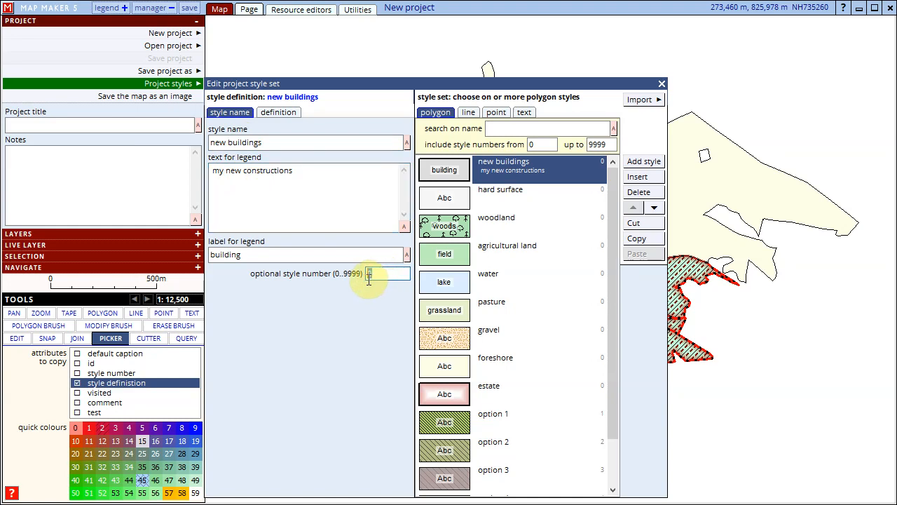
type("4")
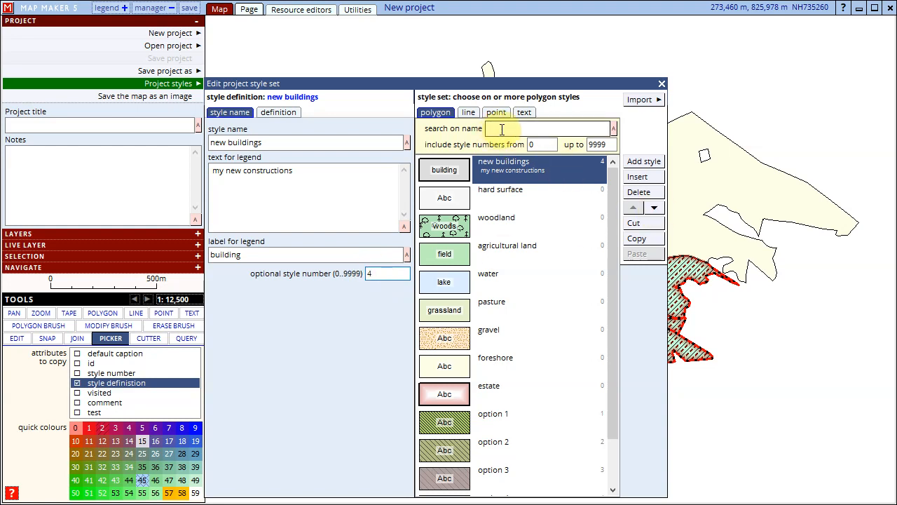
Filter the polygon styles to include only style numbers from 3 up to 5.
left_click(539, 146)
left_click_drag(536, 146, 526, 145)
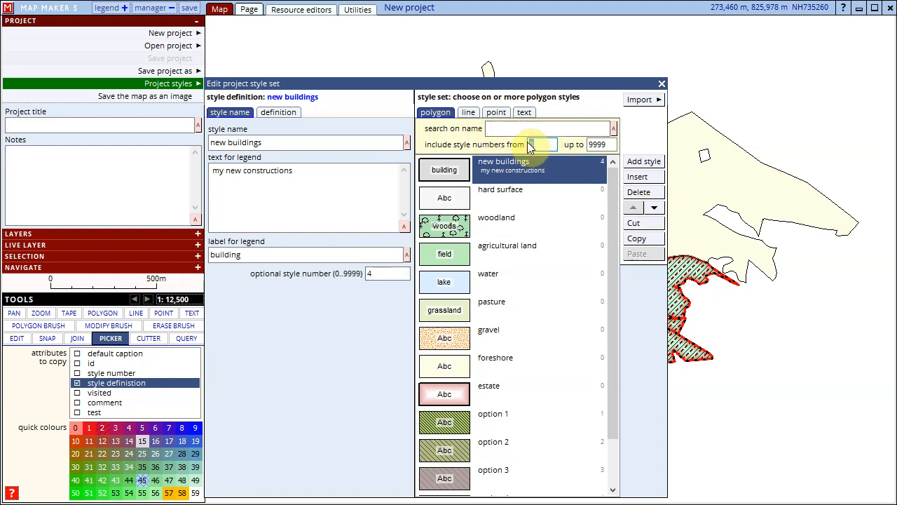
type("3")
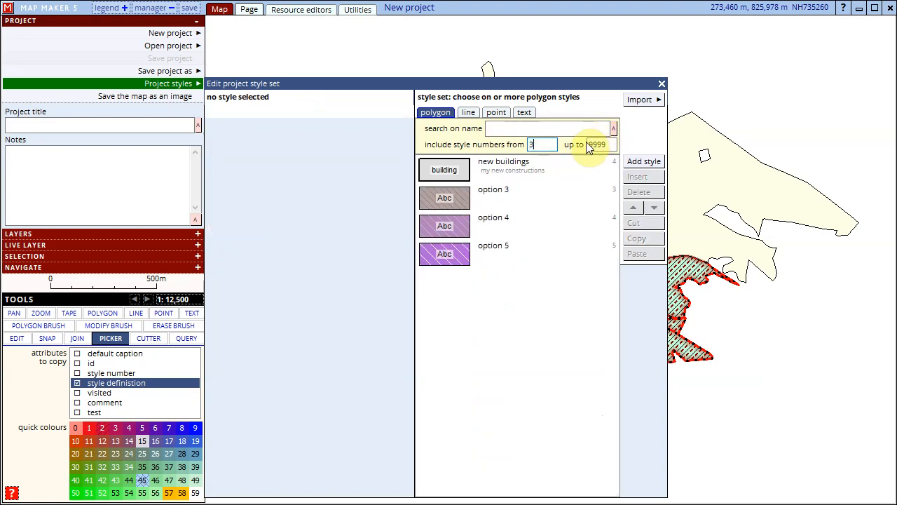
left_click_drag(587, 144, 611, 144)
type("5")
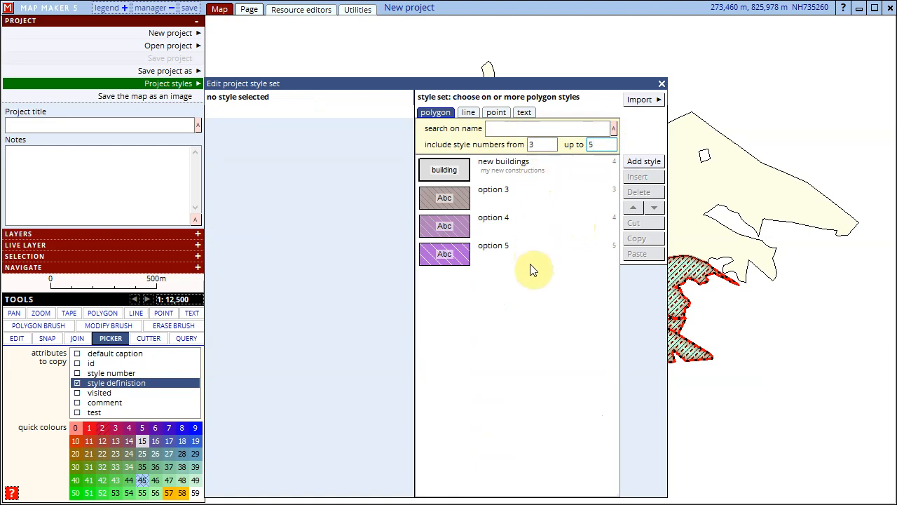
Widen the polygon style number filter to run from 0 up to 999.
left_click_drag(611, 145, 529, 151)
type("999")
type("0")
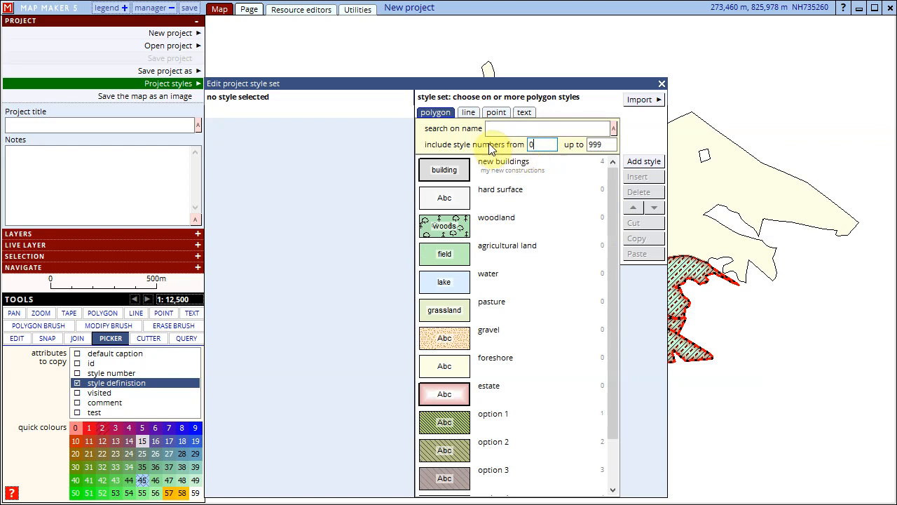
Show the definition of the new buildings style and move the style down two places, below woodland.
left_click(527, 174)
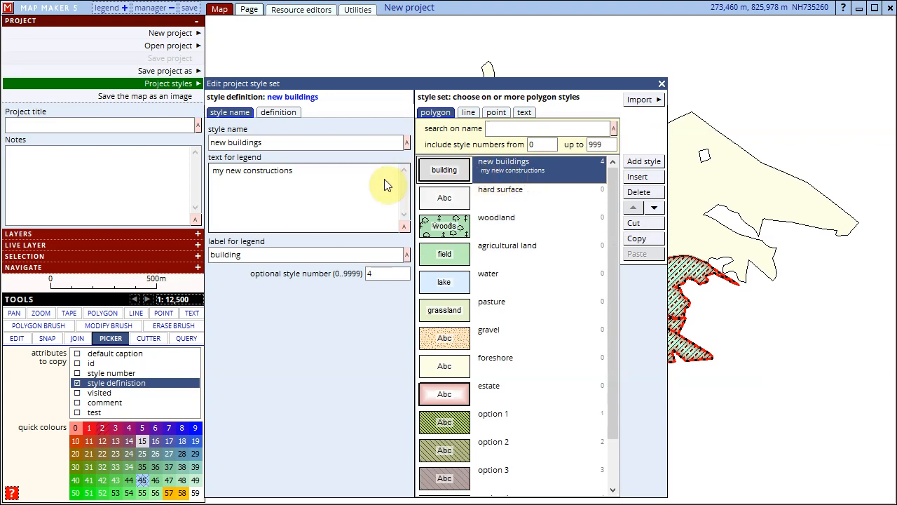
left_click(278, 114)
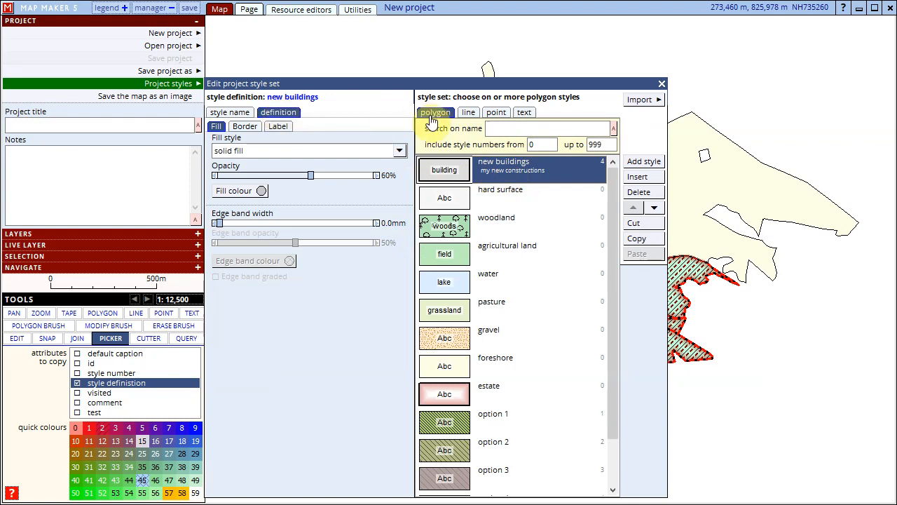
left_click(655, 209)
left_click(655, 209)
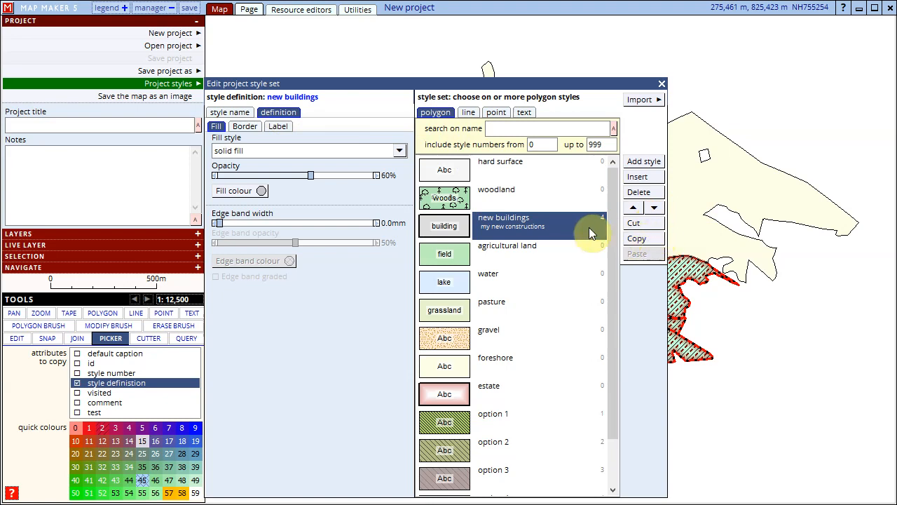
Grade the solid fill of the polygon styles from new buildings through water, starting at bright green and finishing at blue 0080FF.
left_click(507, 282)
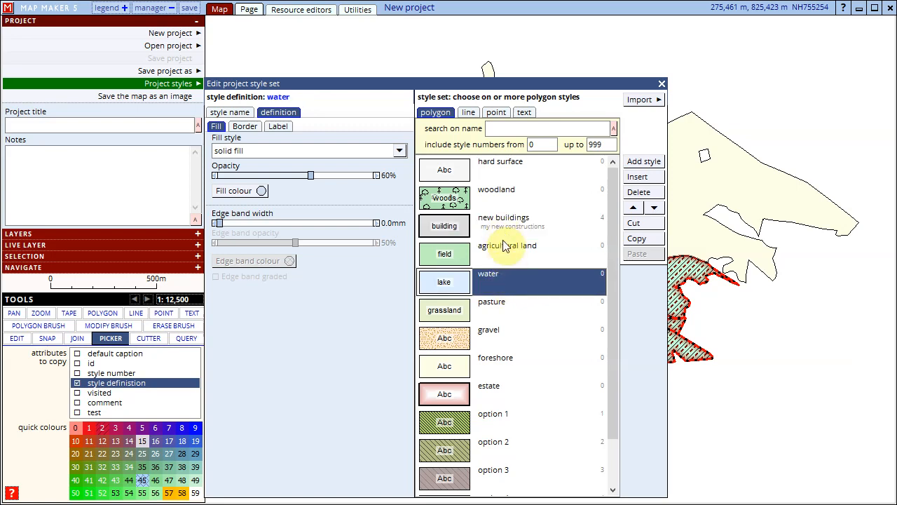
left_click(508, 249, "shift")
left_click(506, 225, "shift")
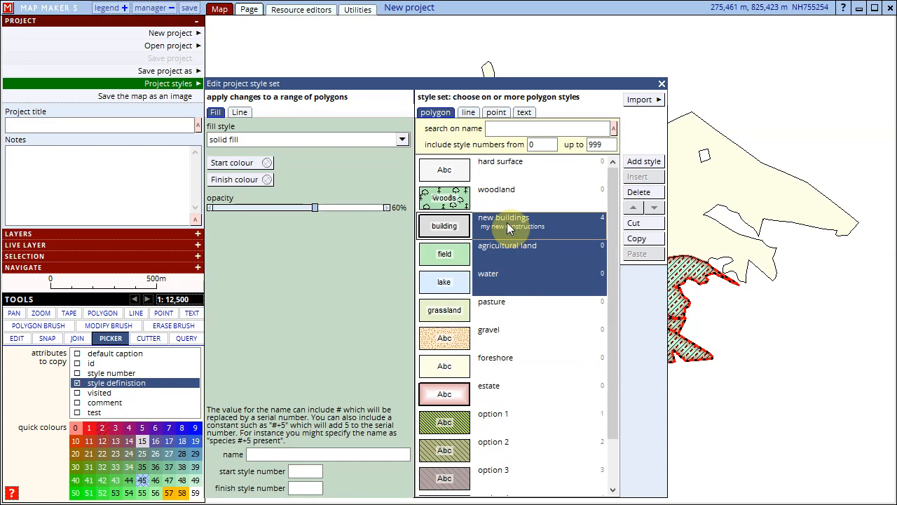
left_click(250, 166)
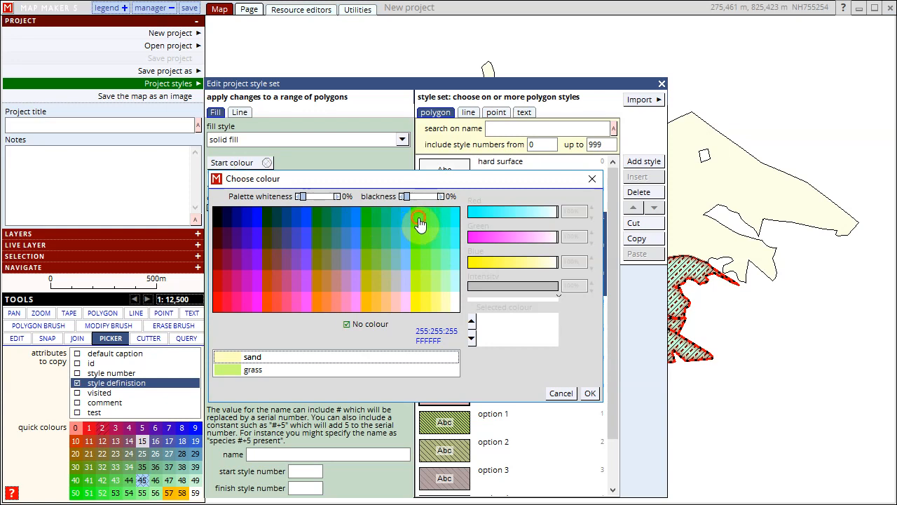
left_click(416, 216)
left_click(590, 392)
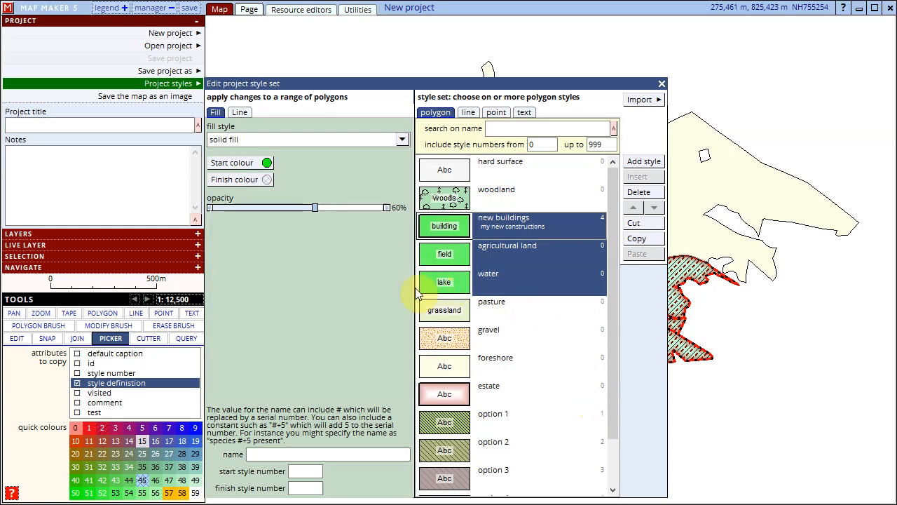
left_click(257, 181)
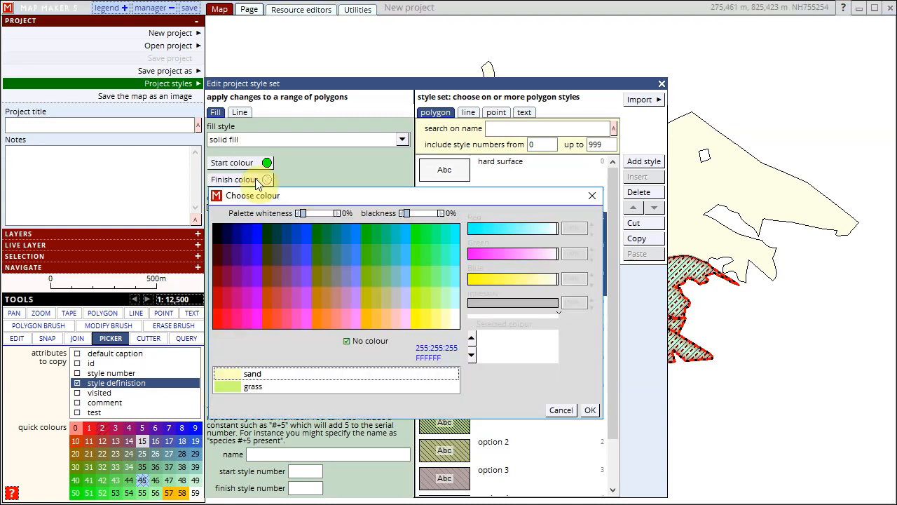
left_click(356, 234)
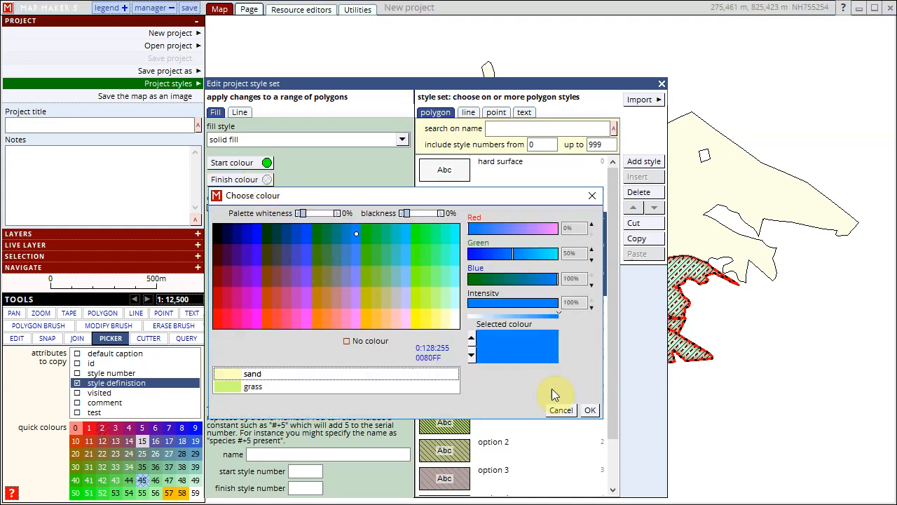
left_click(591, 411)
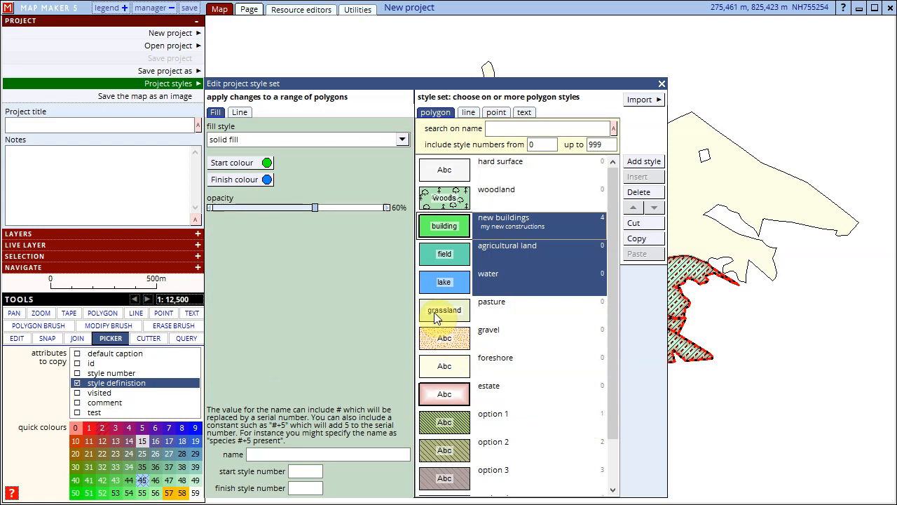
Rename the selected range of polygon styles with the serial name pattern "My names #+10".
left_click(280, 454)
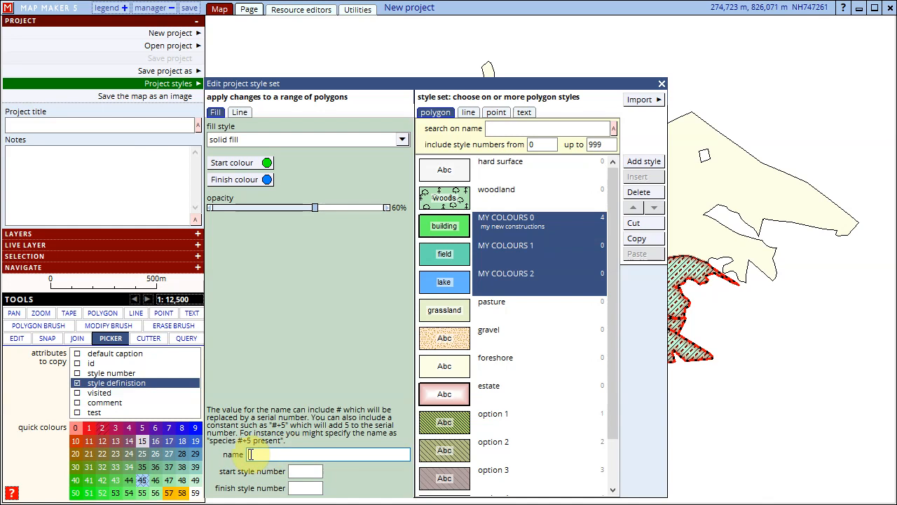
type("My n")
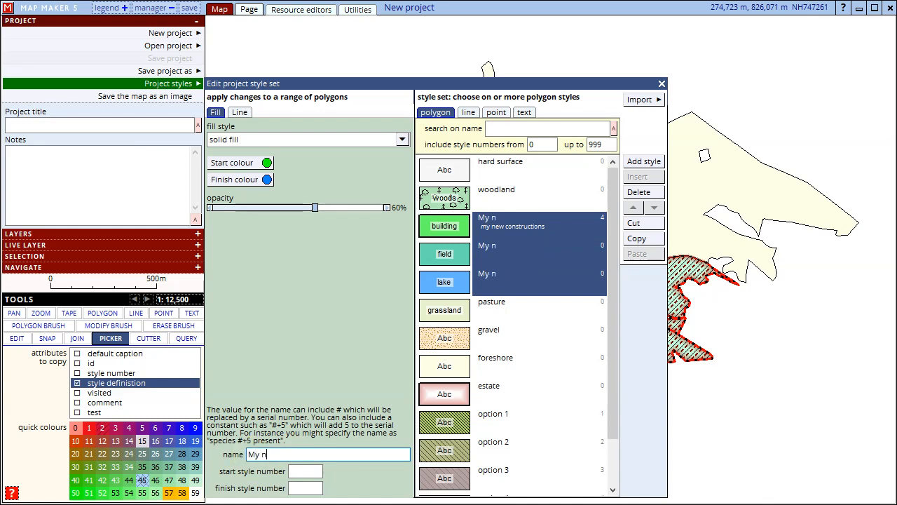
type("ames #")
type("+10")
Copy polygon styles A.1.2.1 through A.1.3.1 from phase1a.styles into the project style set and close the style set editor.
left_click(644, 102)
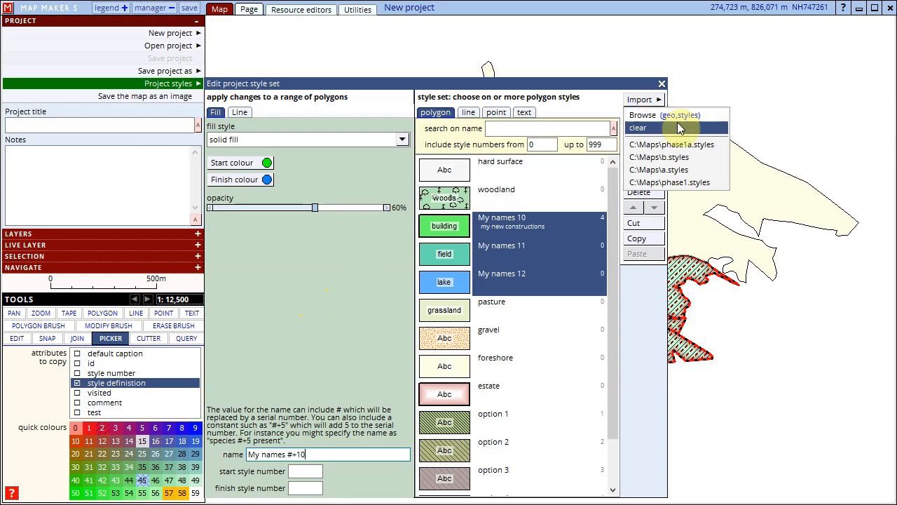
left_click(692, 145)
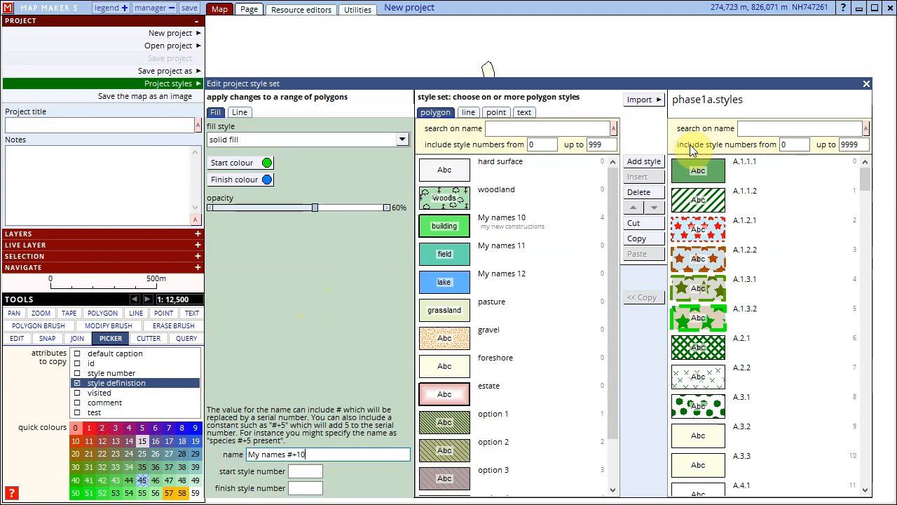
left_click(768, 228)
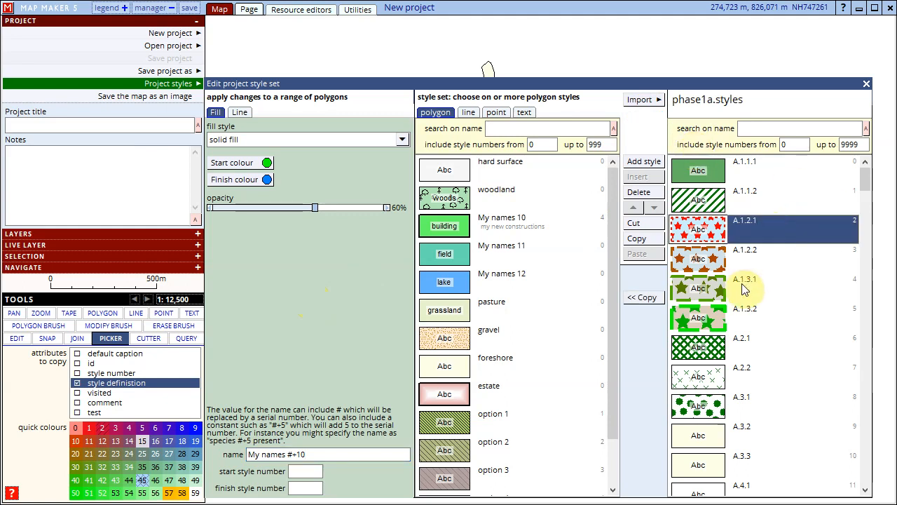
left_click(745, 289, "shift")
left_click(642, 299)
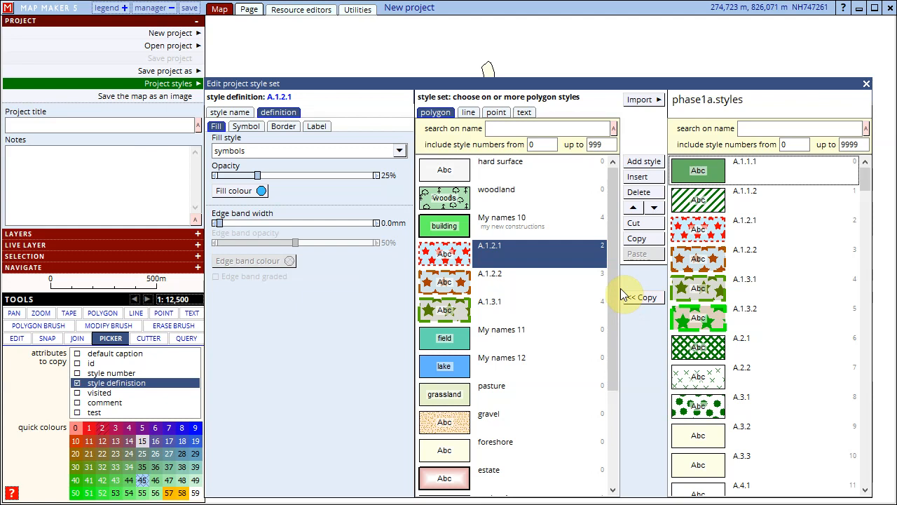
left_click(867, 85)
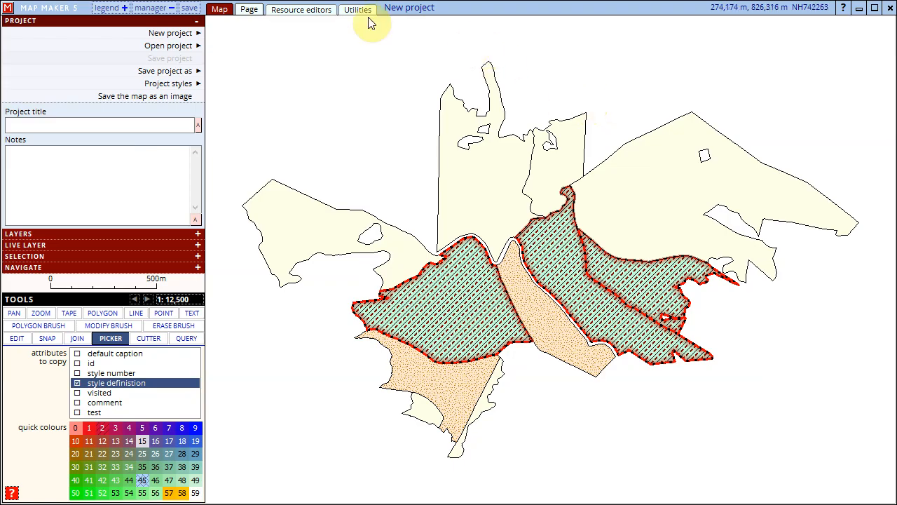
In the resource editors, start importing a custom symbol from a character in a font.
left_click(284, 13)
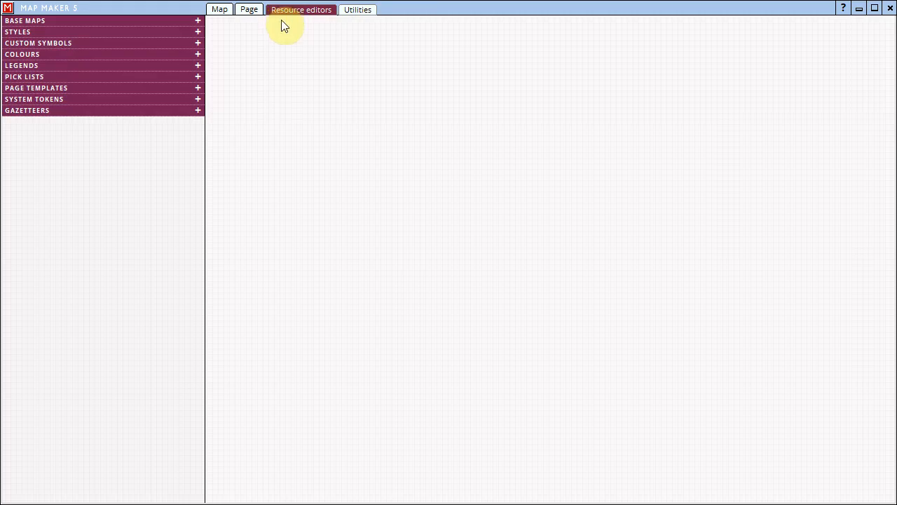
left_click(198, 32)
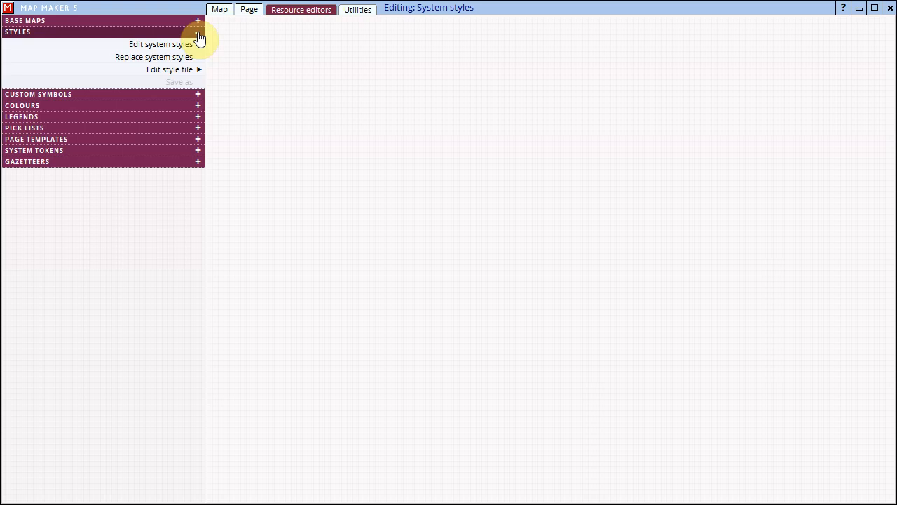
left_click(198, 94)
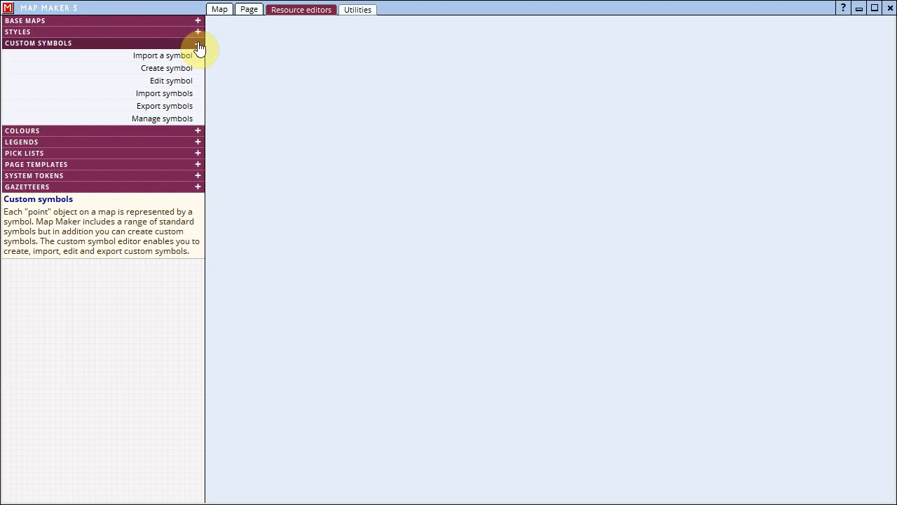
mouse_move(188, 59)
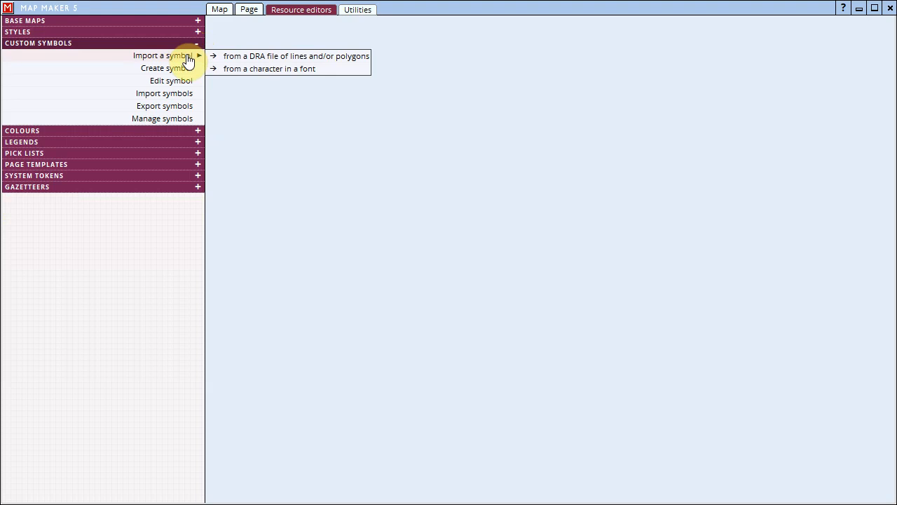
left_click(257, 71)
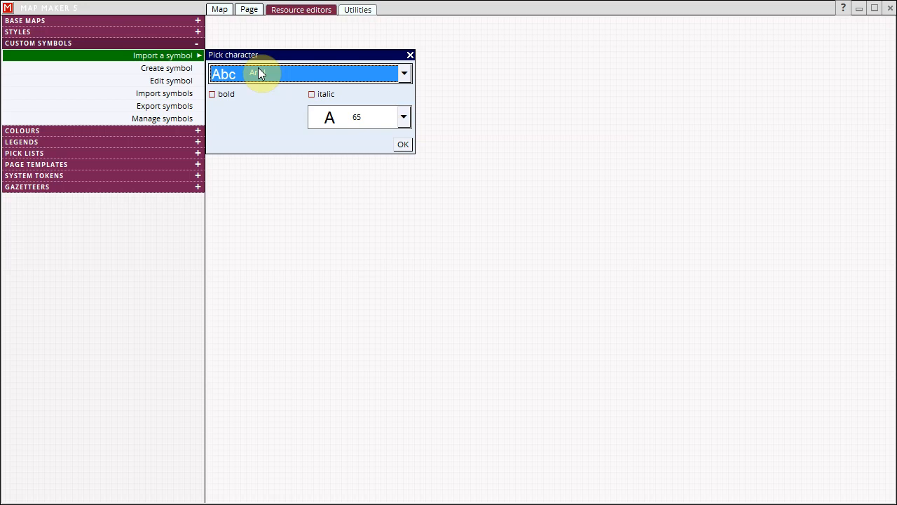
Import the circled up-arrow character 61661 from the Wingdings font as the custom symbol.
left_click(404, 74)
left_click_drag(409, 110, 406, 202)
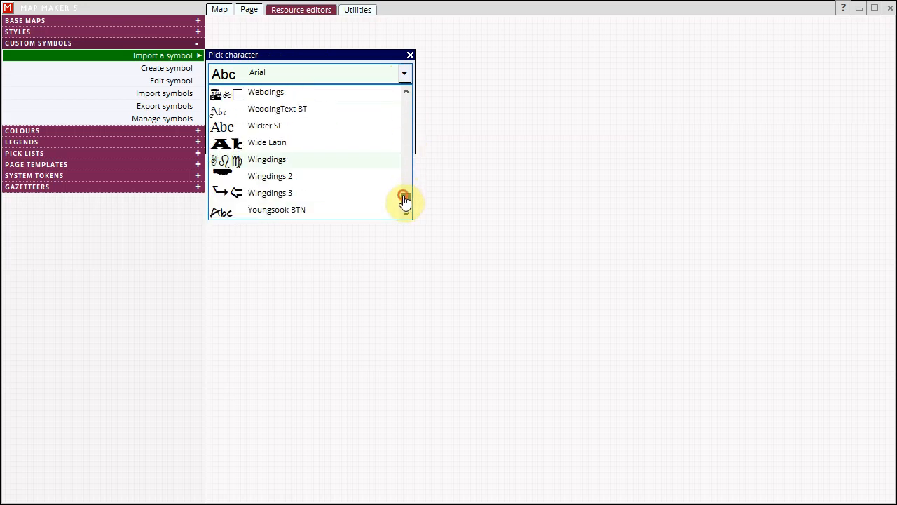
left_click(294, 160)
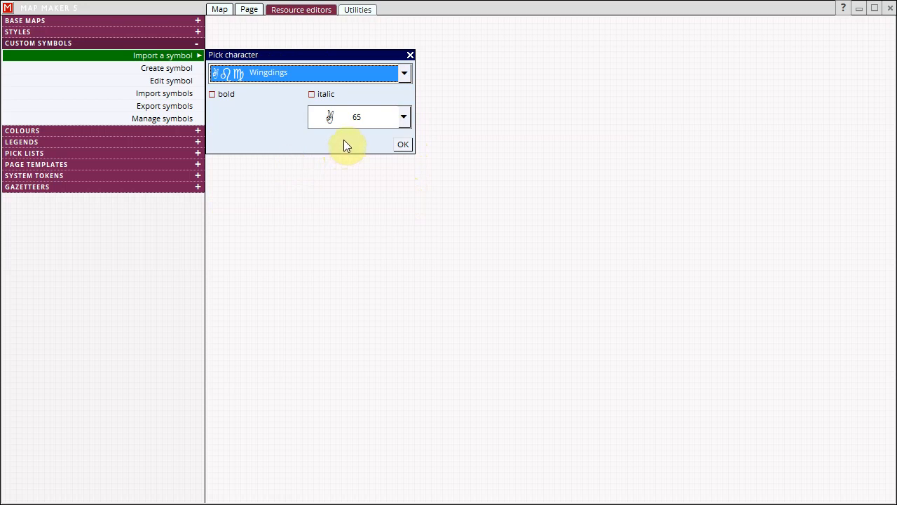
left_click(404, 120)
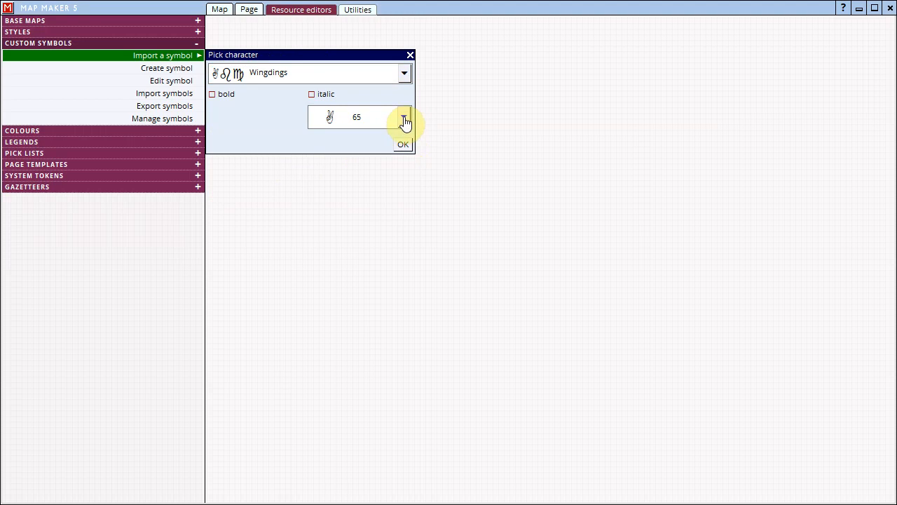
left_click(404, 120)
left_click_drag(406, 161, 410, 267)
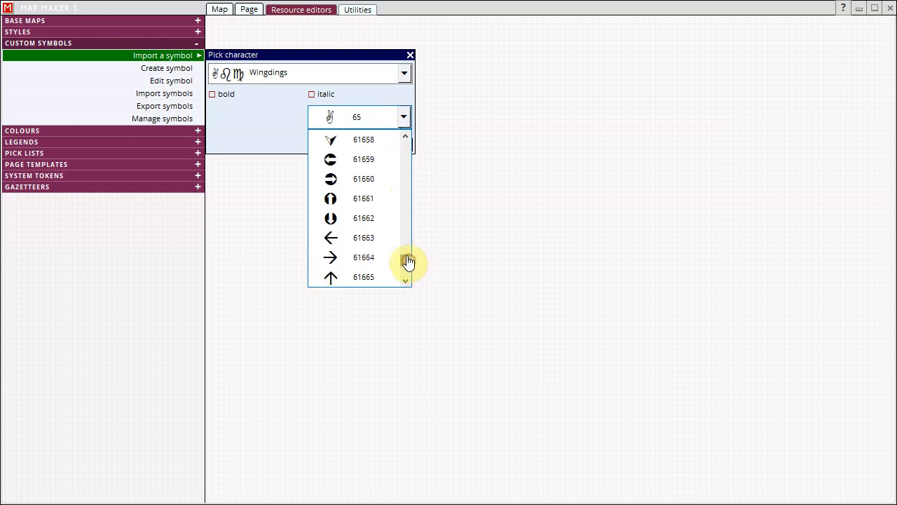
left_click(375, 204)
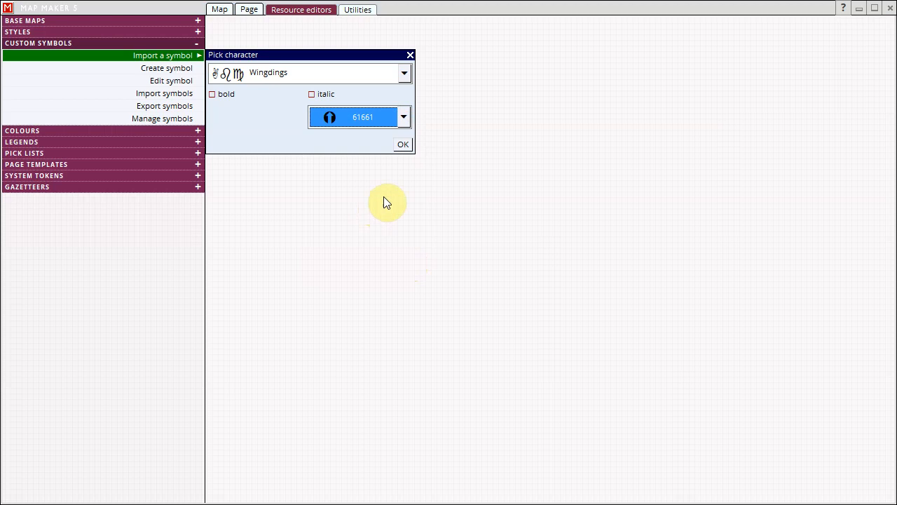
left_click(404, 146)
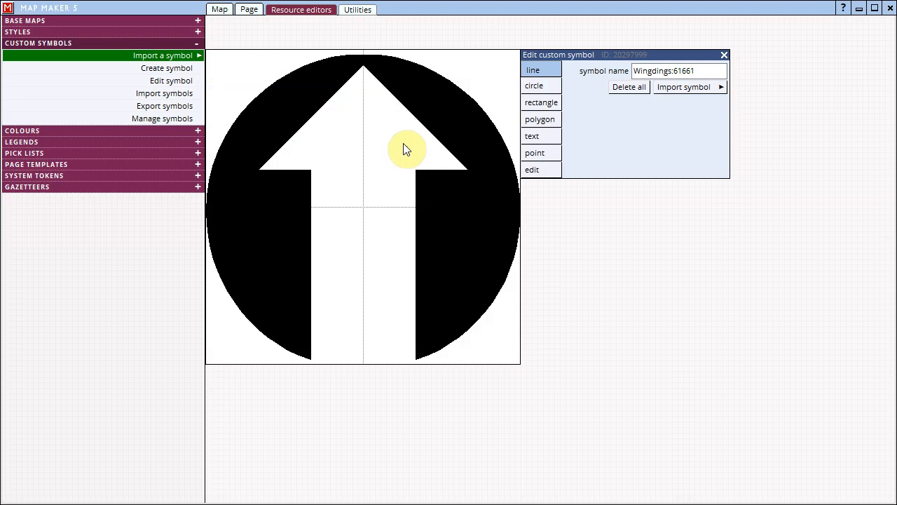
Name the imported custom symbol "my new symbol".
left_click_drag(699, 71, 634, 71)
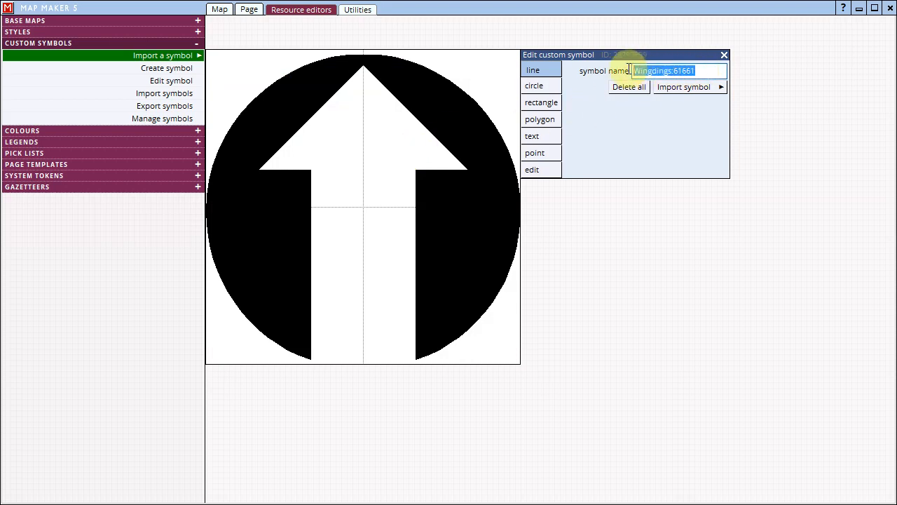
type("my new symb")
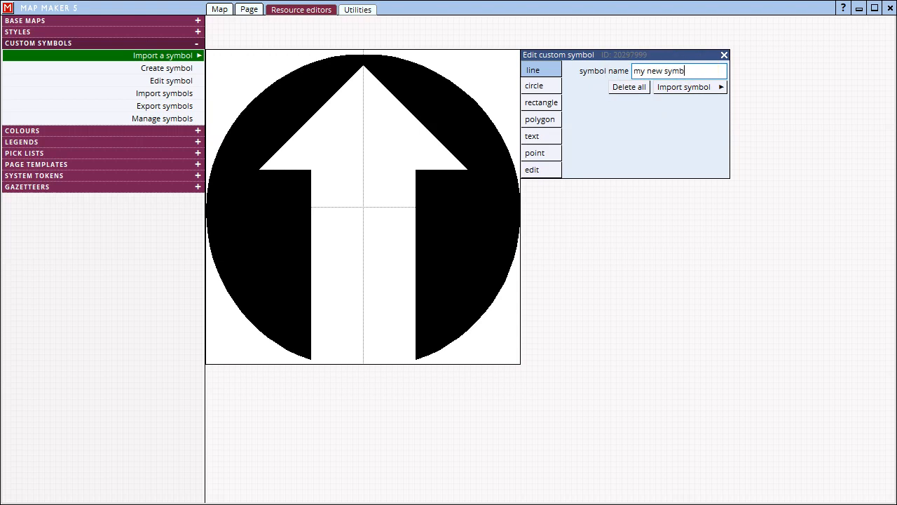
type("ol")
Reshape the symbol's outline by moving the arrowhead's right corner up and inward and bending the shaft's right edge inward.
left_click(541, 172)
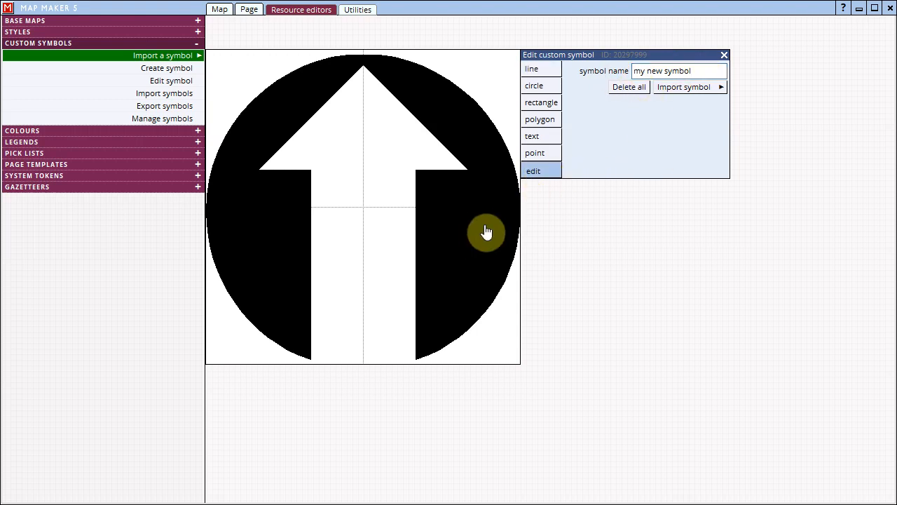
left_click(463, 229)
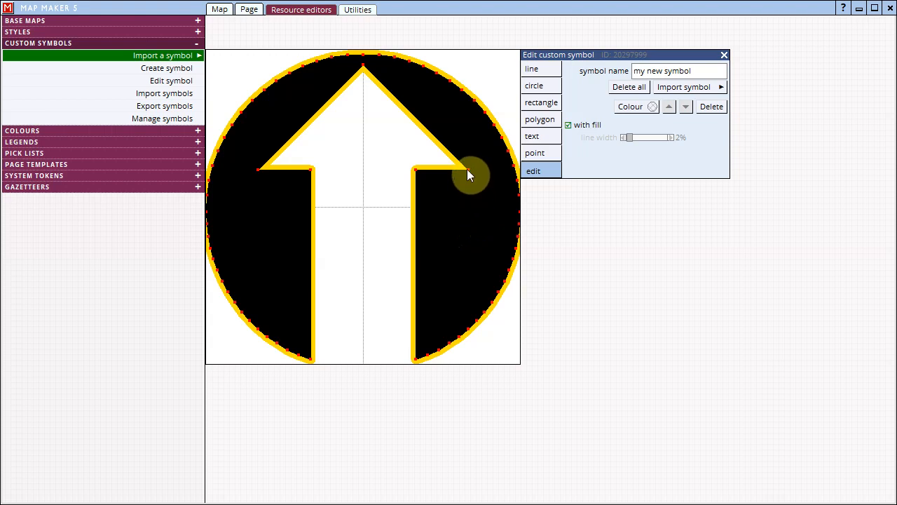
left_click_drag(467, 169, 442, 146)
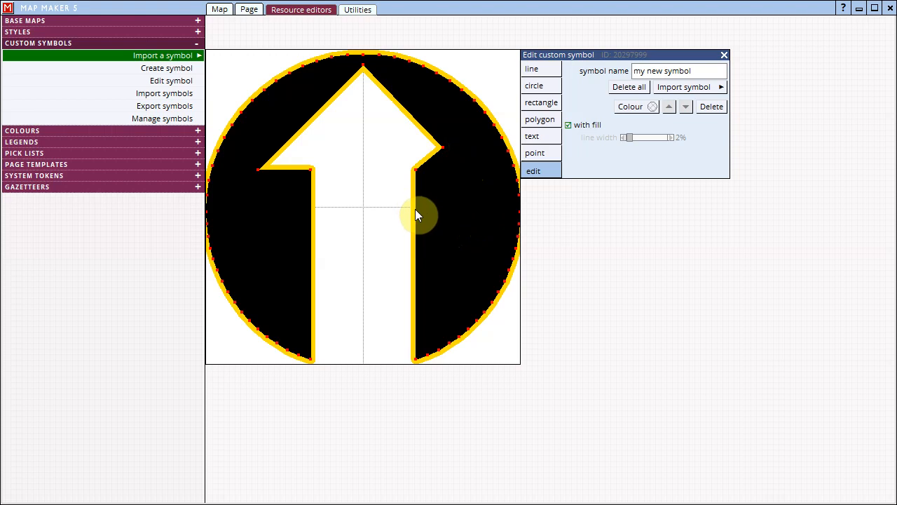
left_click_drag(414, 209, 385, 224)
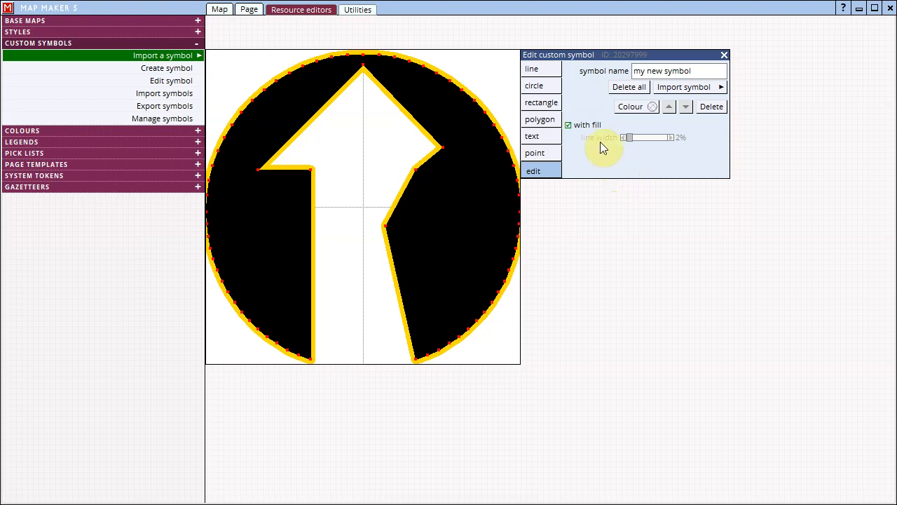
Turn off the fill of the arrow outline and set its line width to 10%.
left_click(568, 125)
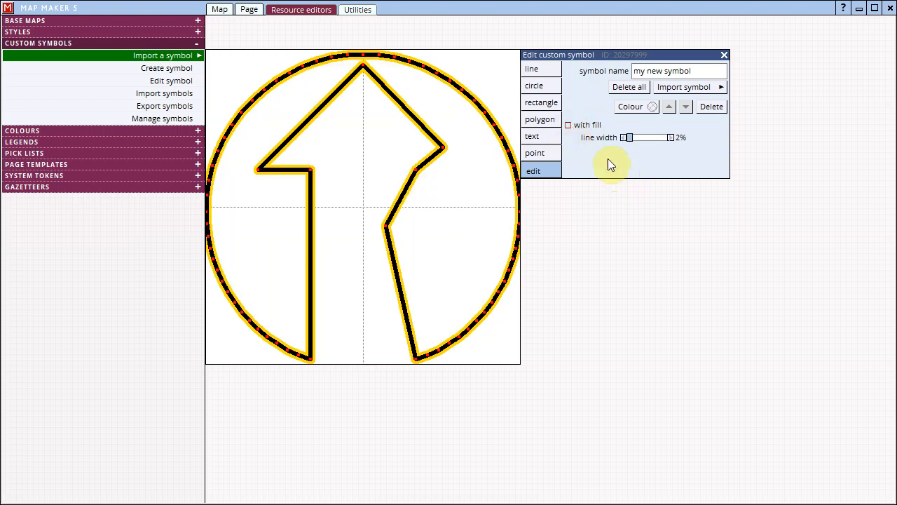
left_click(632, 139)
left_click_drag(642, 138, 643, 137)
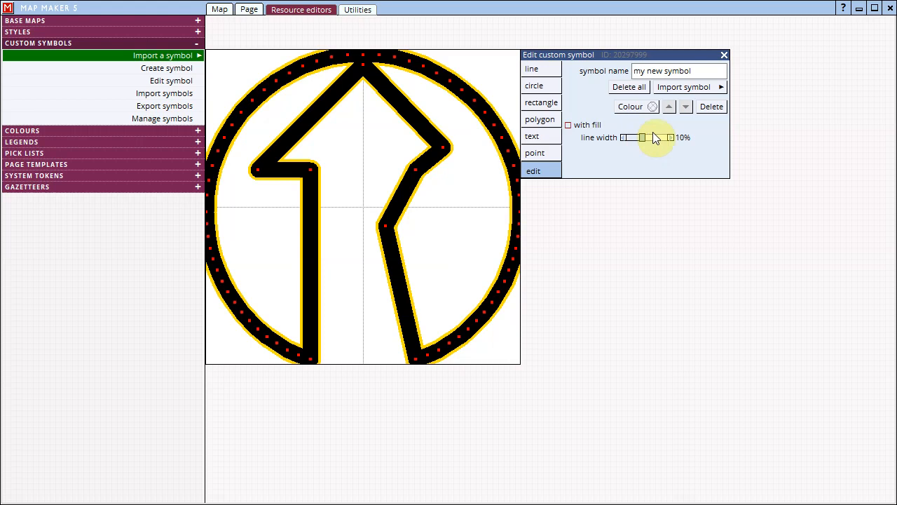
Draw a filled circle over the right edge of the arrow's shaft and head.
left_click(549, 86)
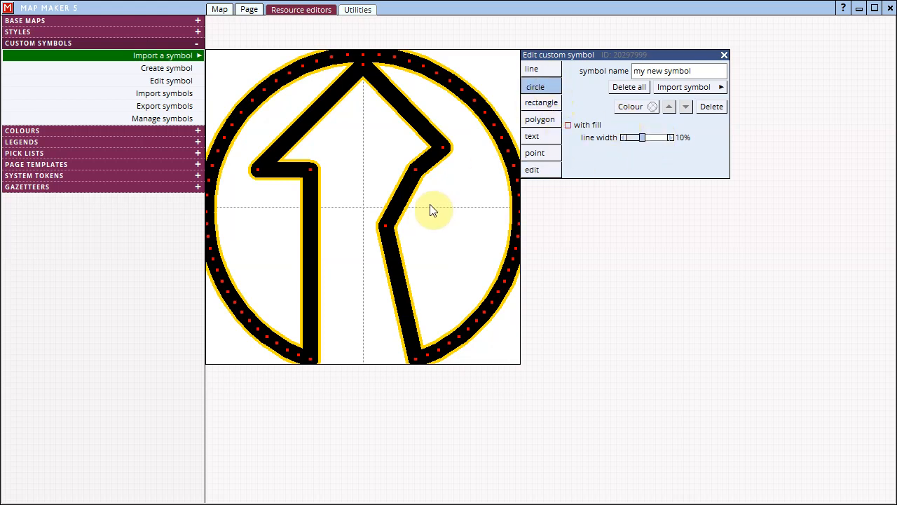
left_click_drag(453, 229, 474, 250)
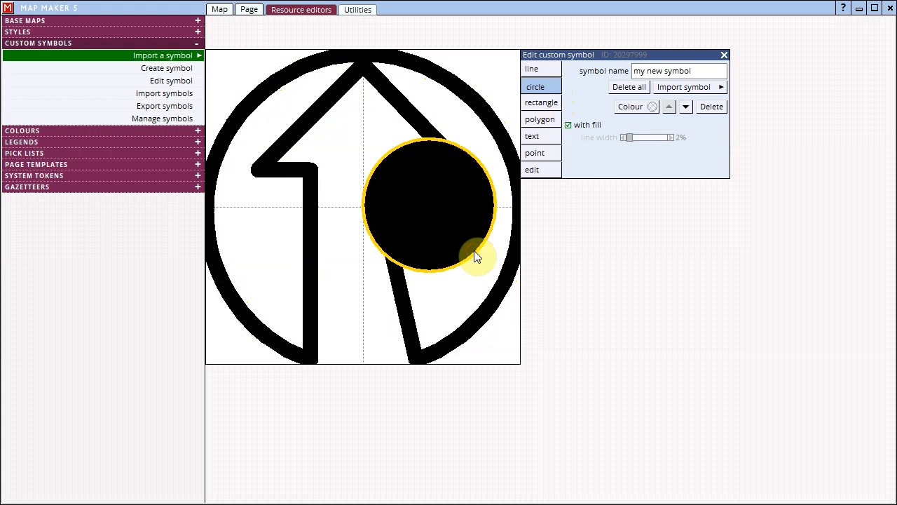
Colour the filled circle green (0:192:0) and close the custom symbol editor.
left_click(644, 107)
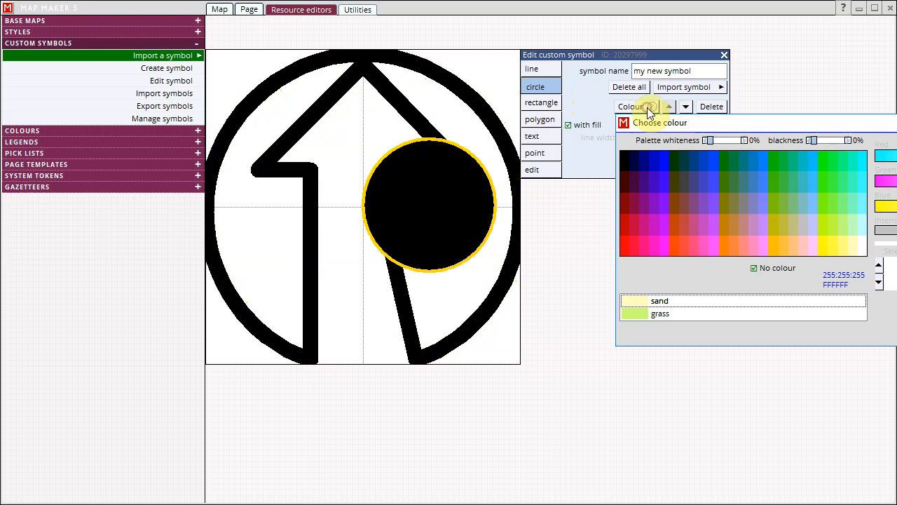
left_click(773, 160)
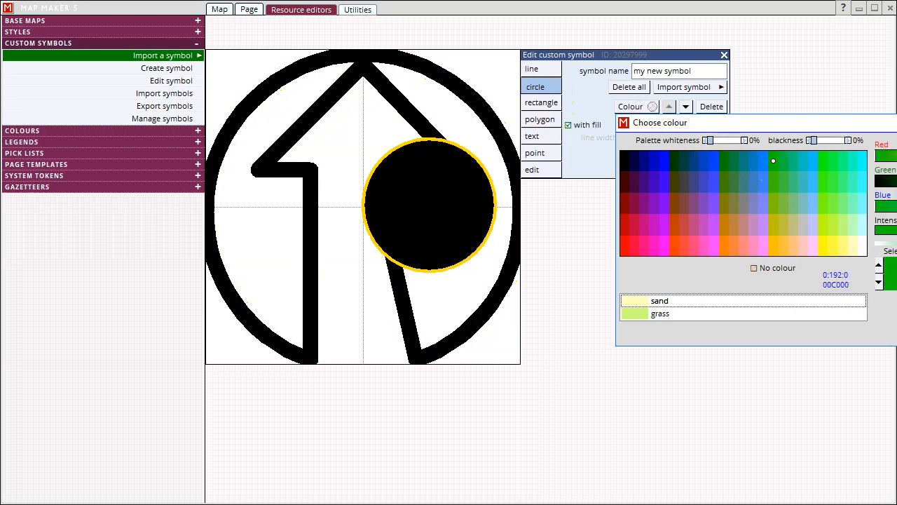
key("Return")
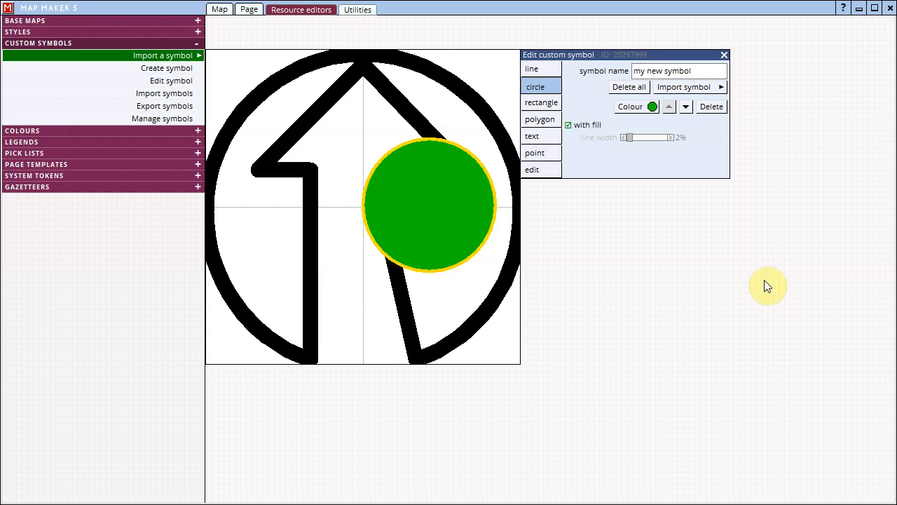
left_click(725, 56)
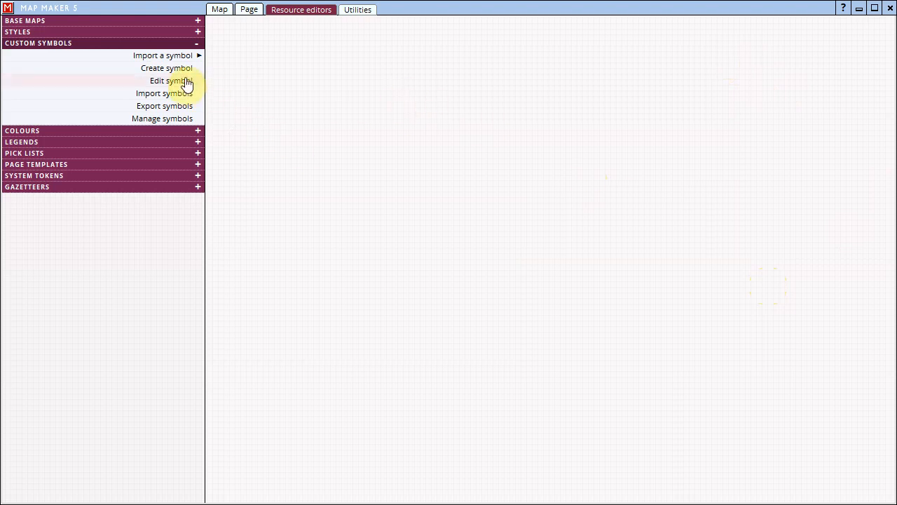
Open the style file C:\Temp\styles.styles for editing.
left_click(199, 33)
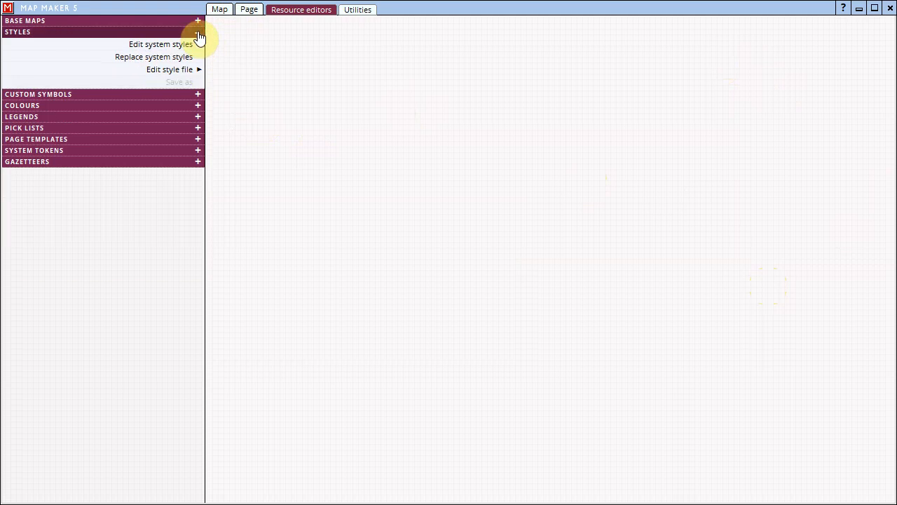
mouse_move(190, 70)
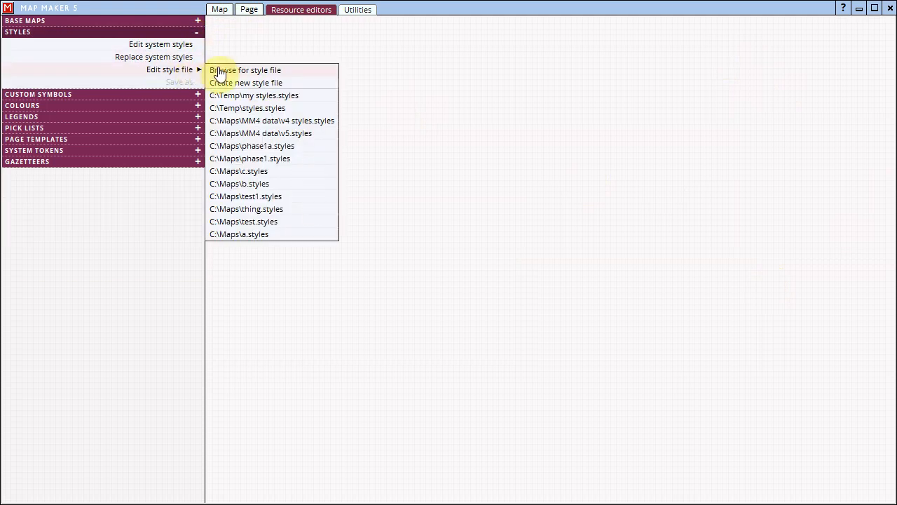
left_click(271, 110)
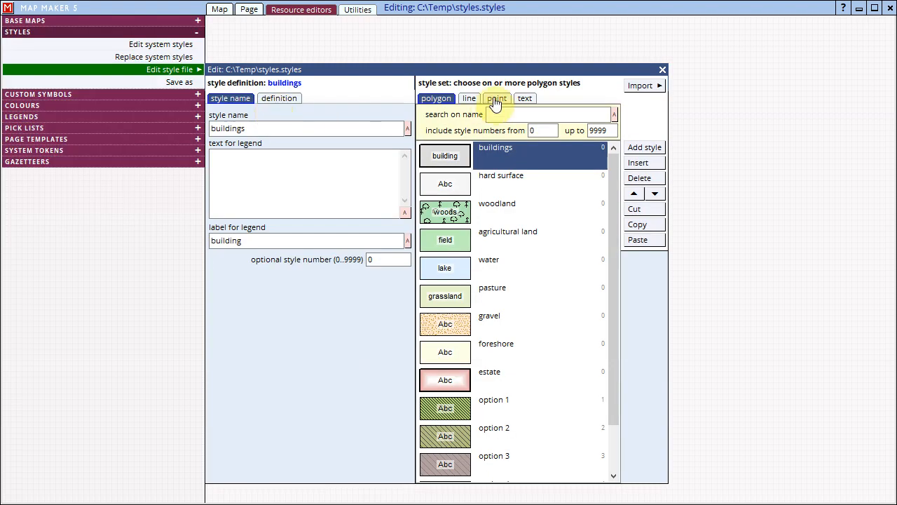
Change the symbol of the point style "theme 2" to the newly created "my new symbol", the last entry among the custom symbols.
left_click(496, 100)
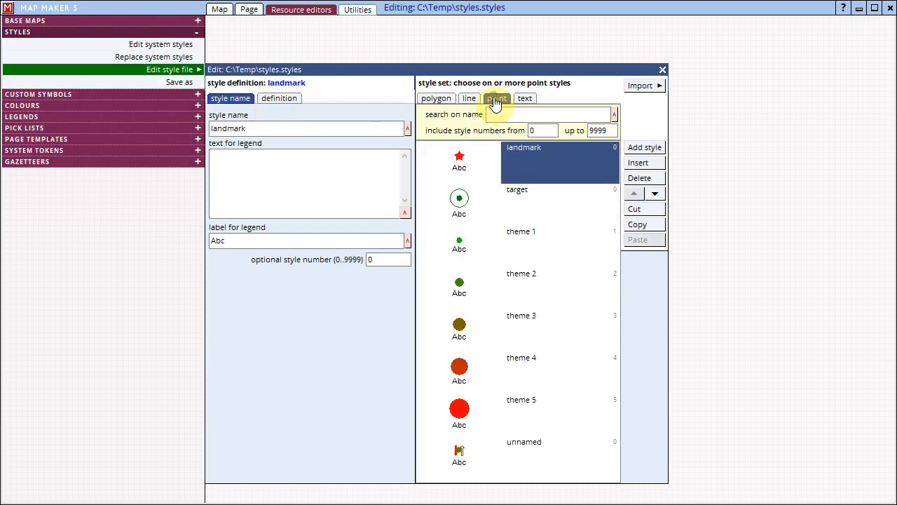
left_click(464, 289)
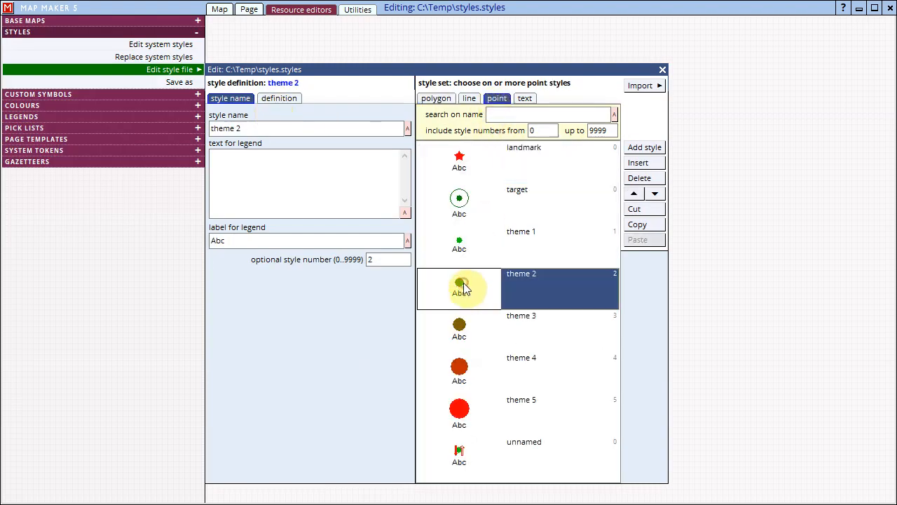
left_click(279, 98)
left_click(404, 144)
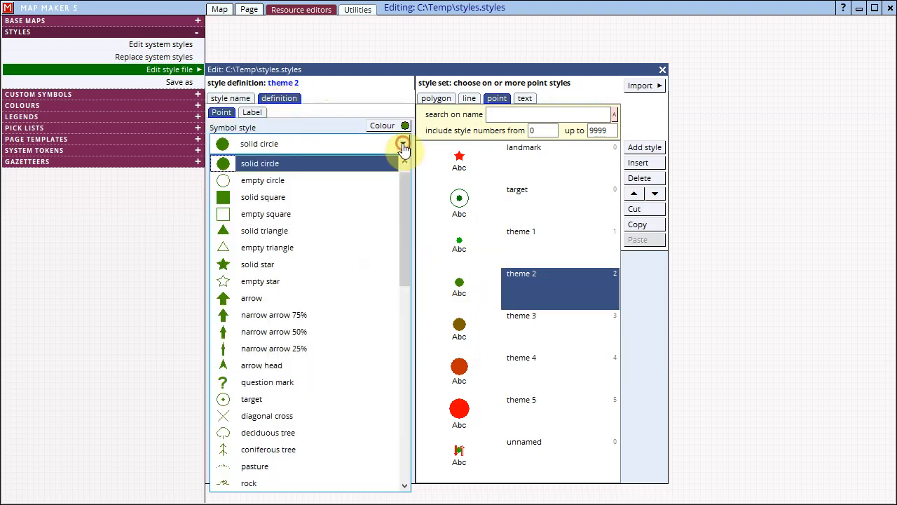
left_click_drag(404, 226, 406, 433)
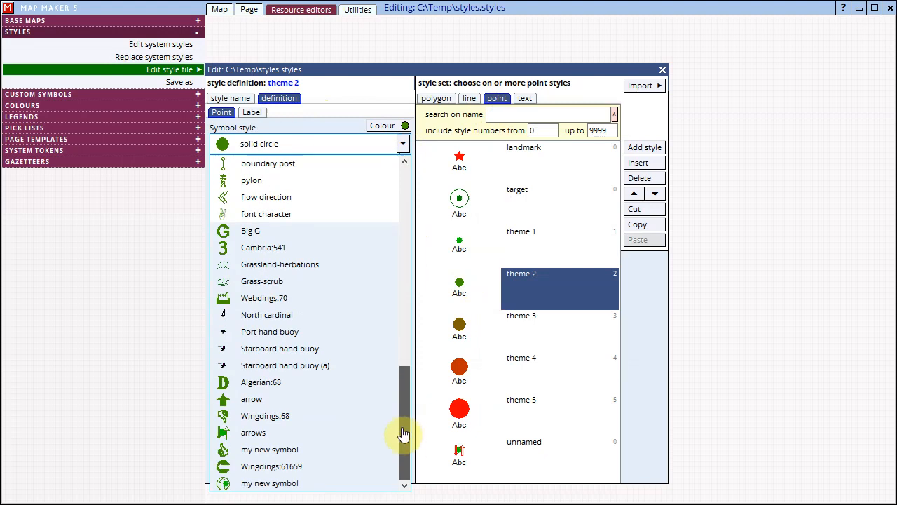
left_click(304, 485)
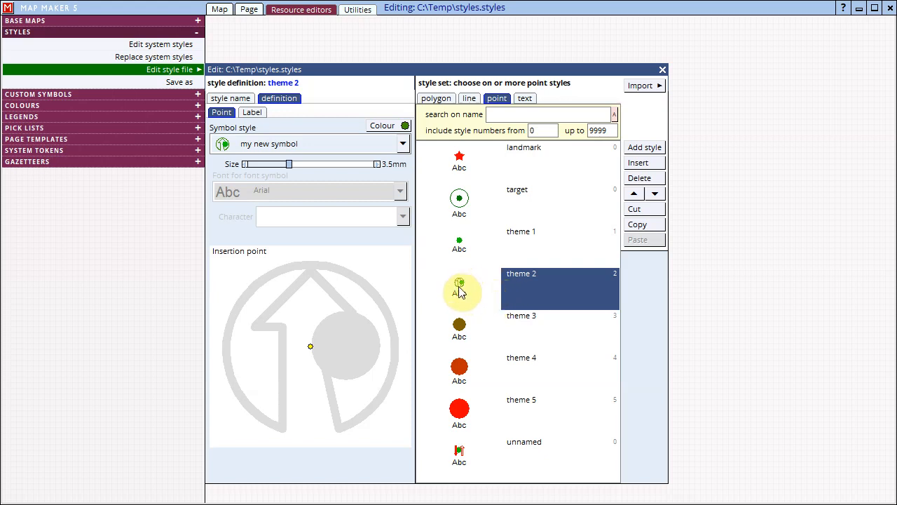
Set the colour of the point style "theme 2" to red (255:0:0) and close the style file editor.
left_click(391, 127)
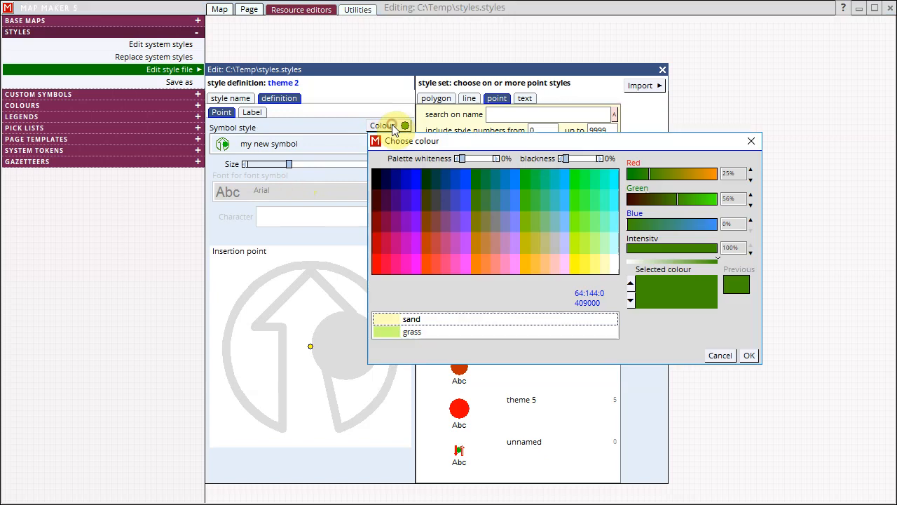
left_click(379, 265)
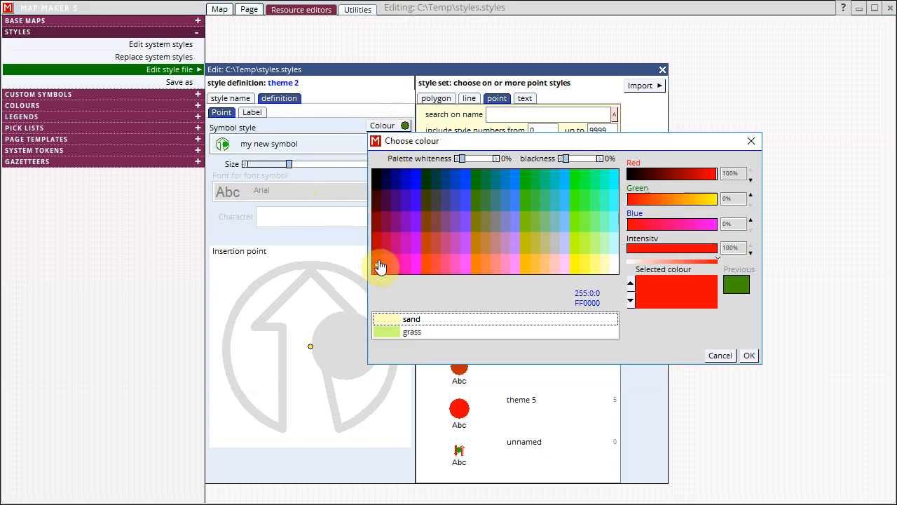
left_click(749, 356)
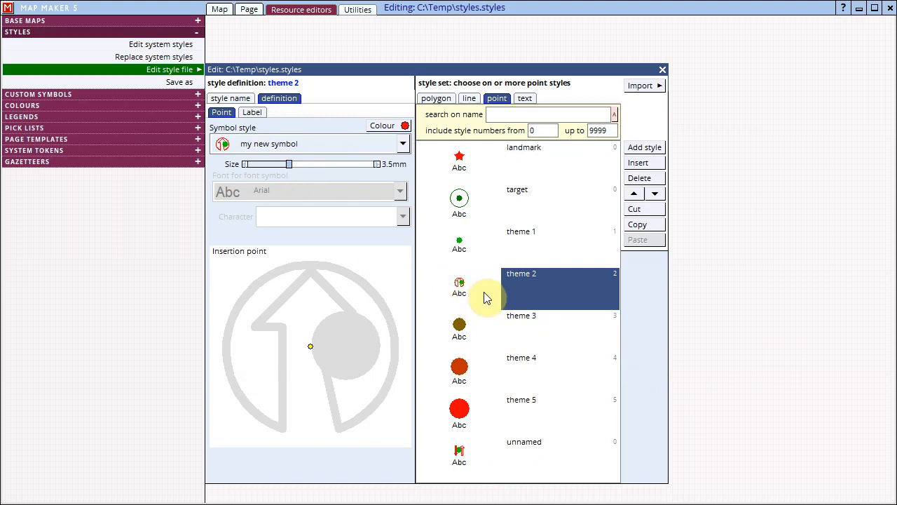
left_click(662, 70)
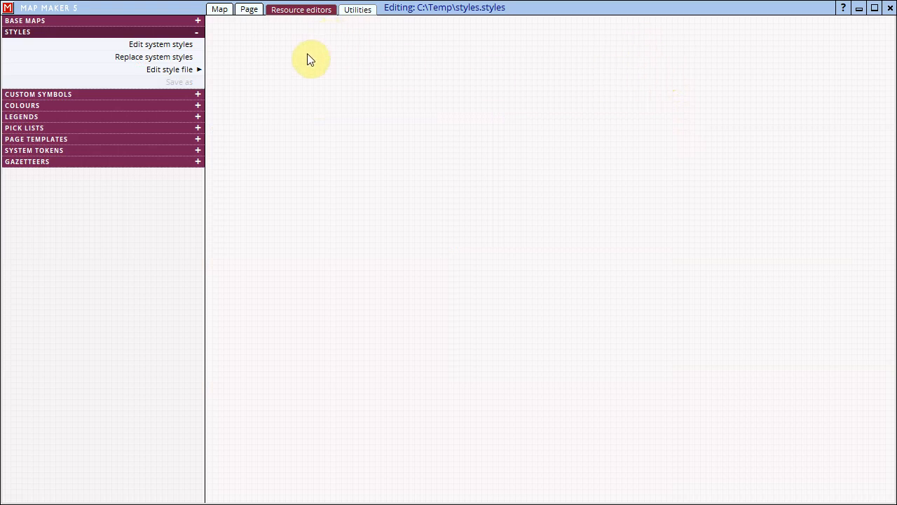
Add a pale blue colour (223:255:255) to the managed colours and name it "water".
left_click(198, 106)
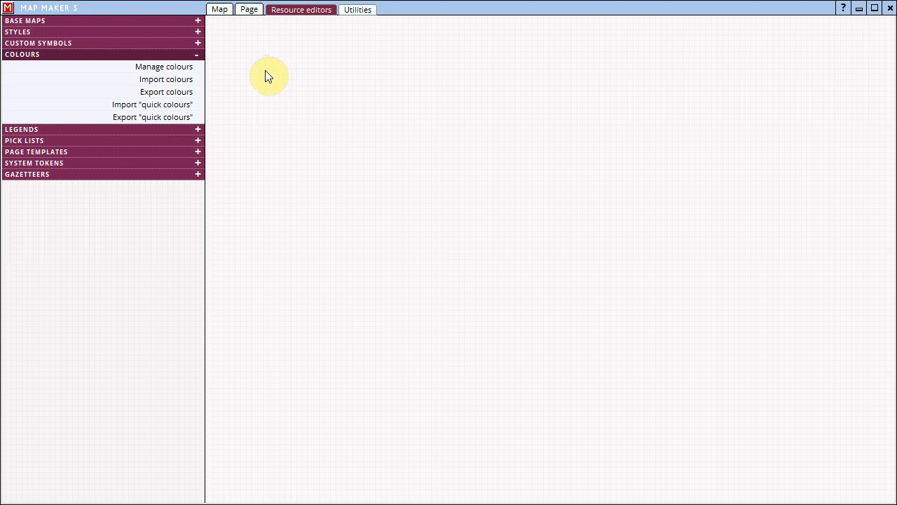
left_click(190, 72)
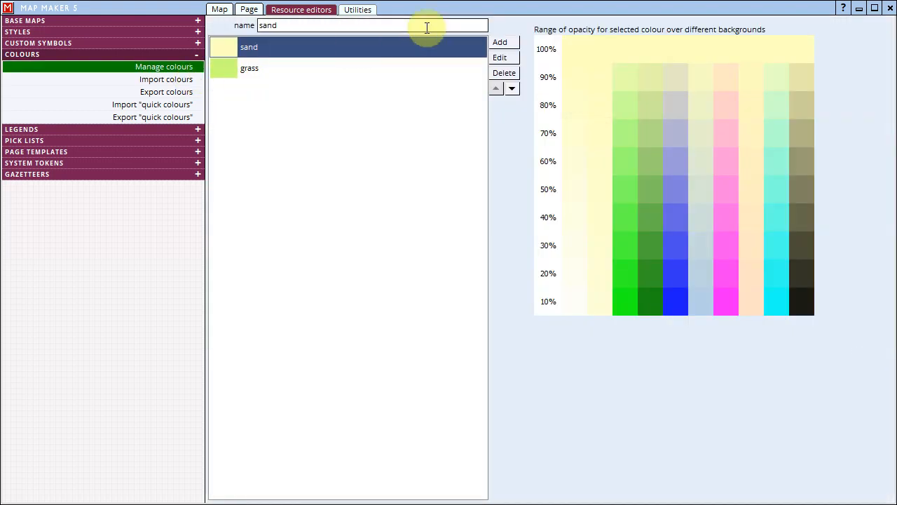
left_click(504, 43)
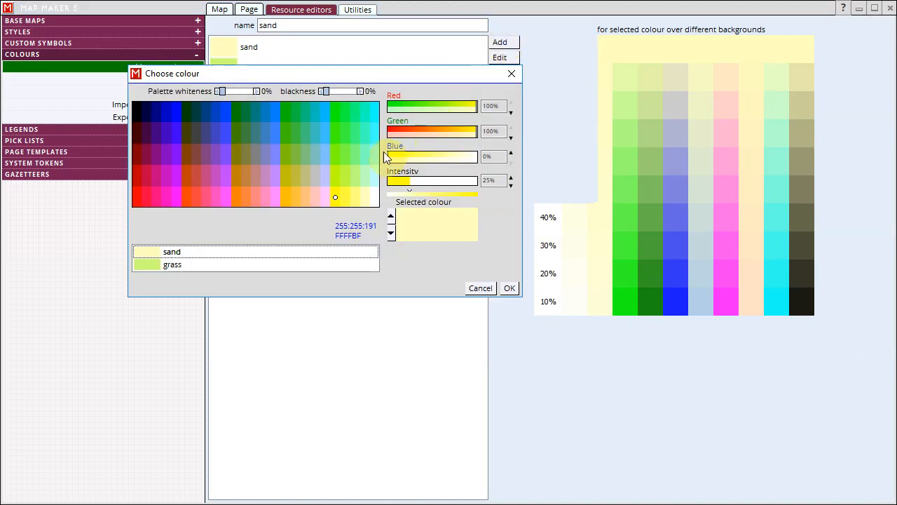
left_click(375, 155)
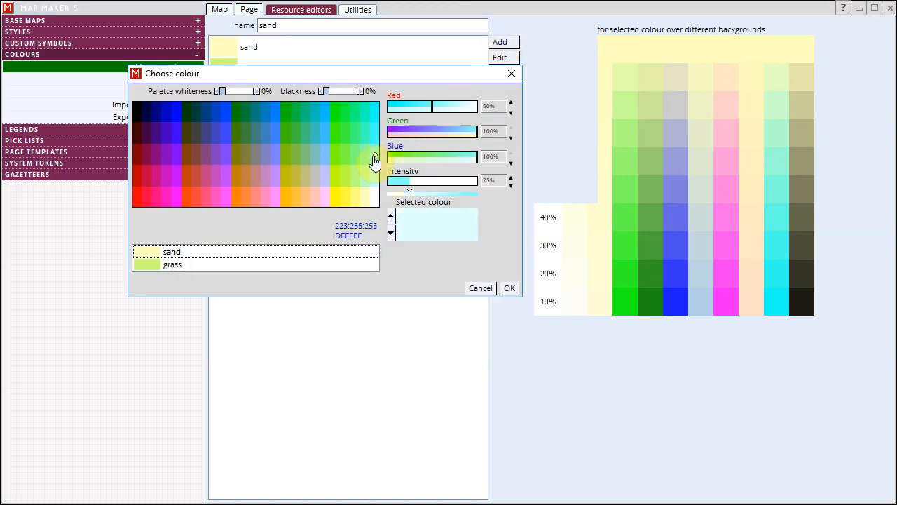
left_click(510, 288)
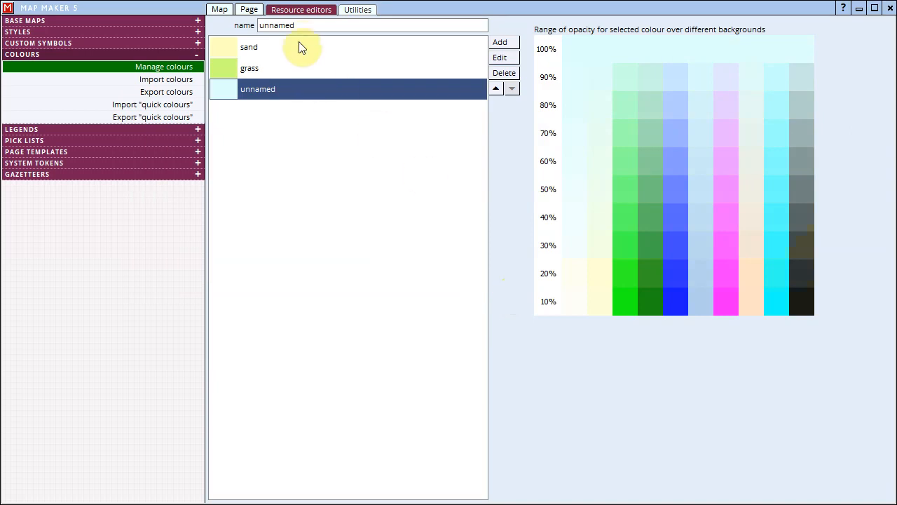
left_click_drag(297, 26, 254, 31)
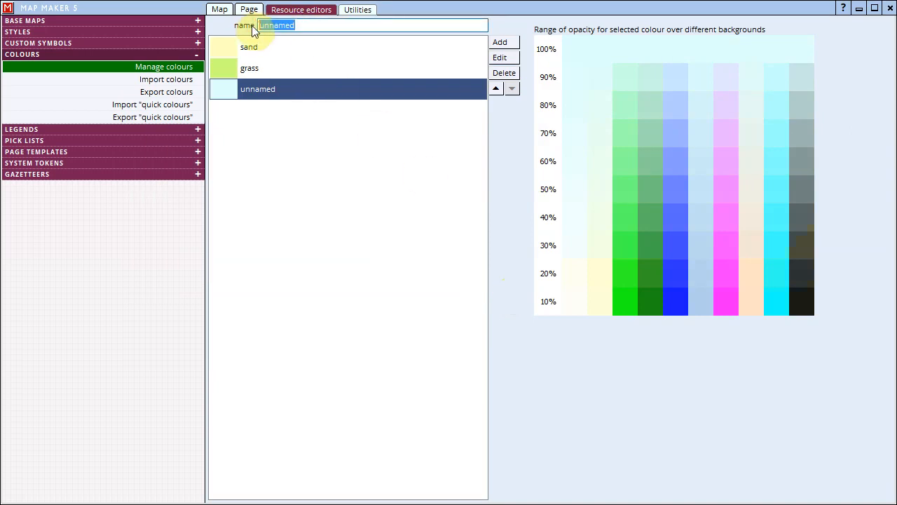
type("water")
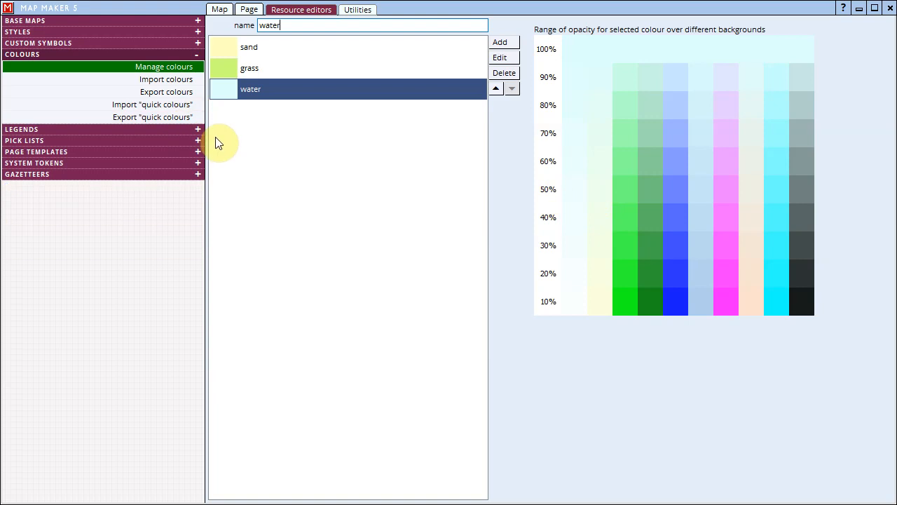
Return to the map and use the Picker tool to apply quick colour 19 to polygon 3.
left_click(221, 10)
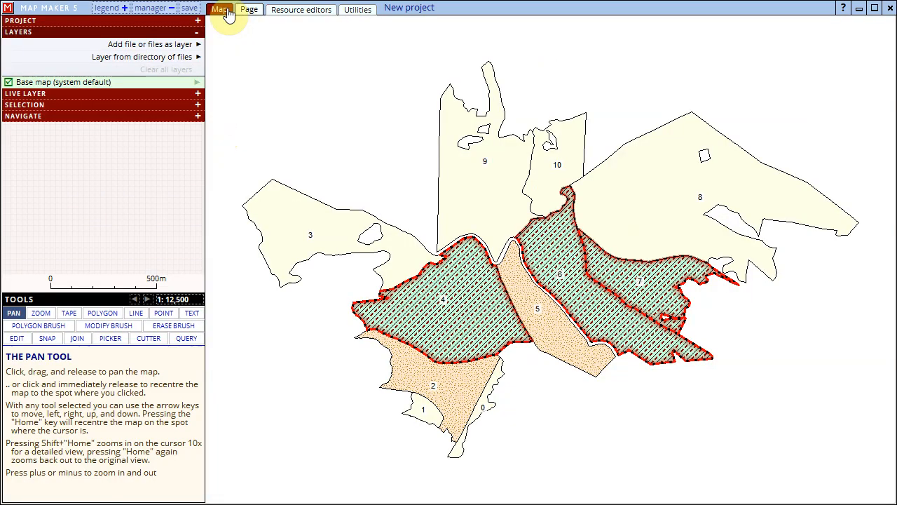
left_click(119, 341)
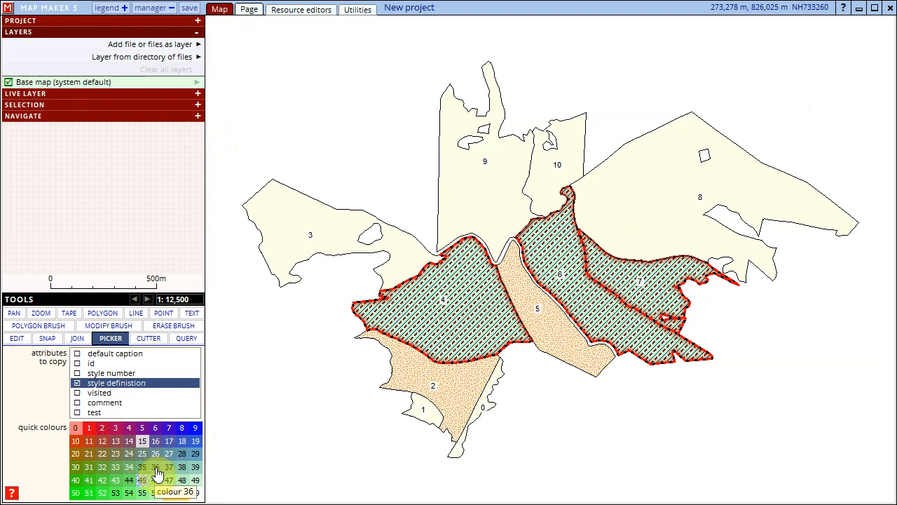
left_click(195, 442)
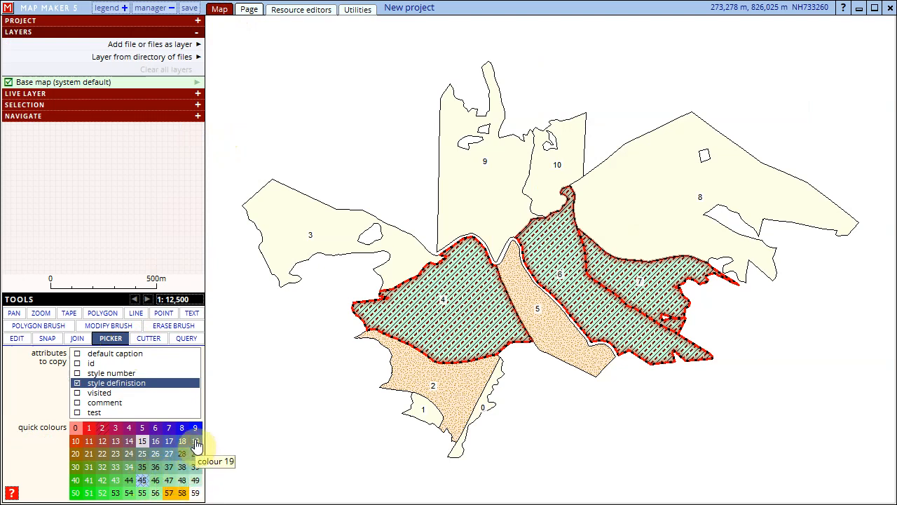
left_click(342, 240)
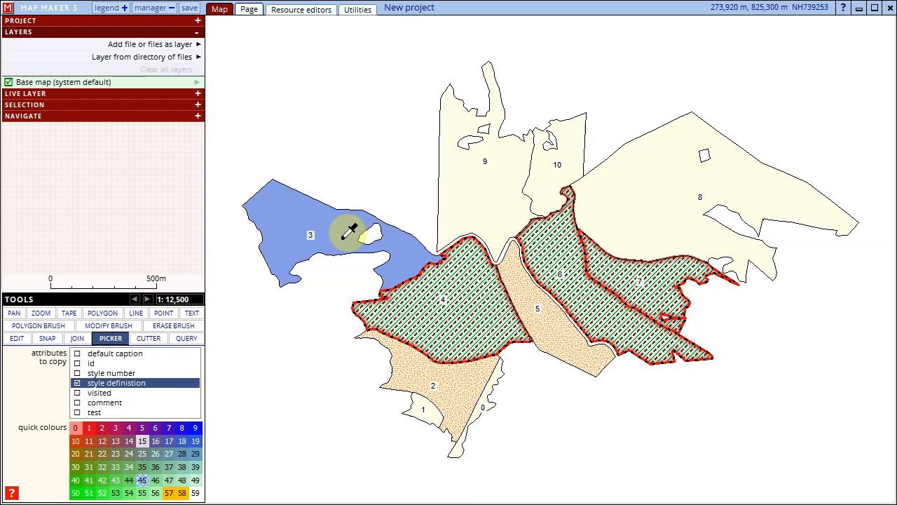
Change the fill style of quick colour 29 from solid to a diagonal hatch rising to the right.
left_click(197, 455)
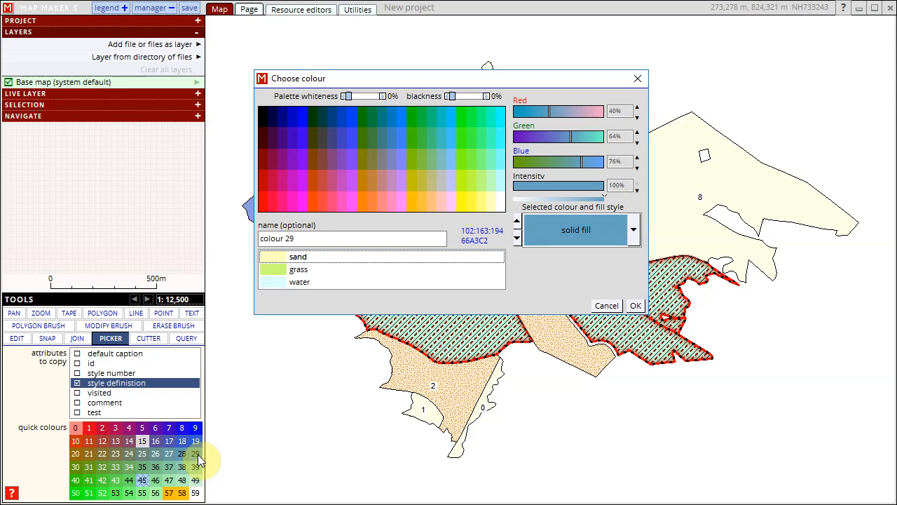
left_click(633, 231)
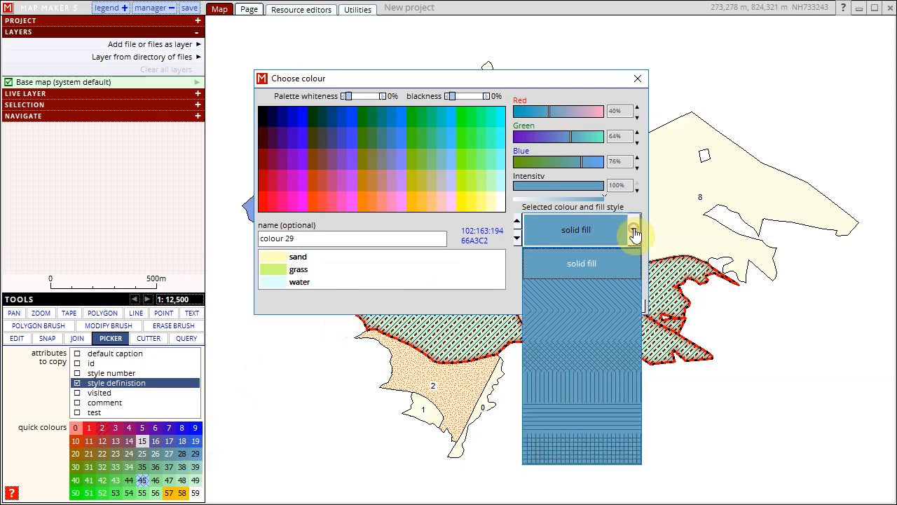
left_click(597, 331)
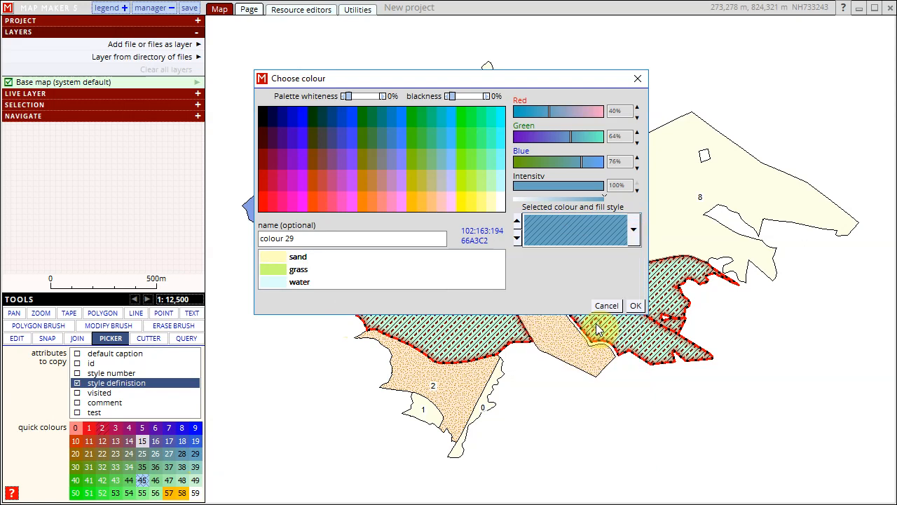
left_click(637, 307)
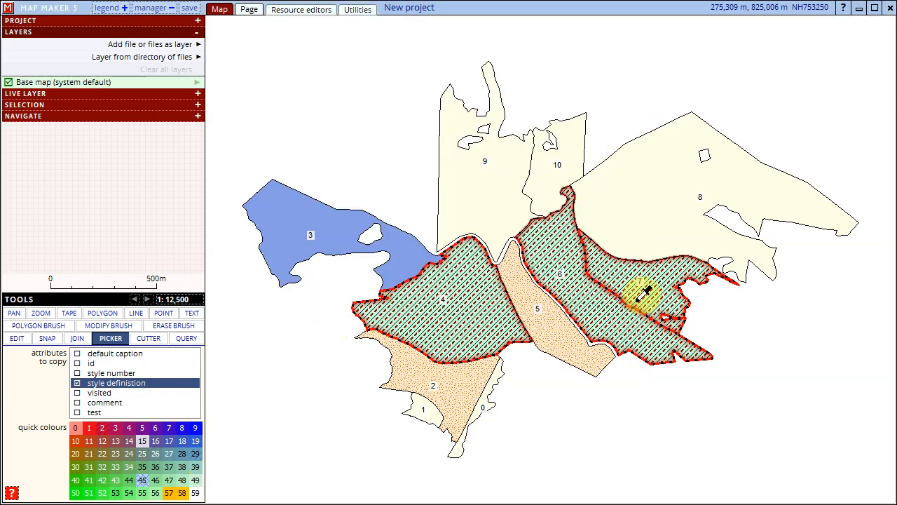